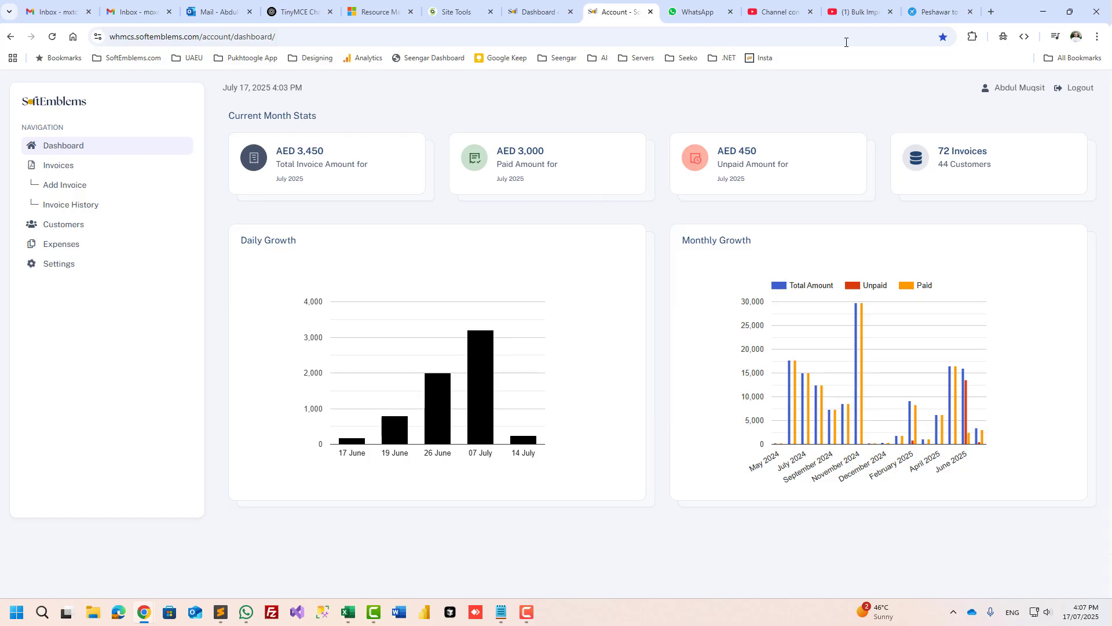
Switch to the WordPress admin Dashboard browser tab
left_click(857, 11)
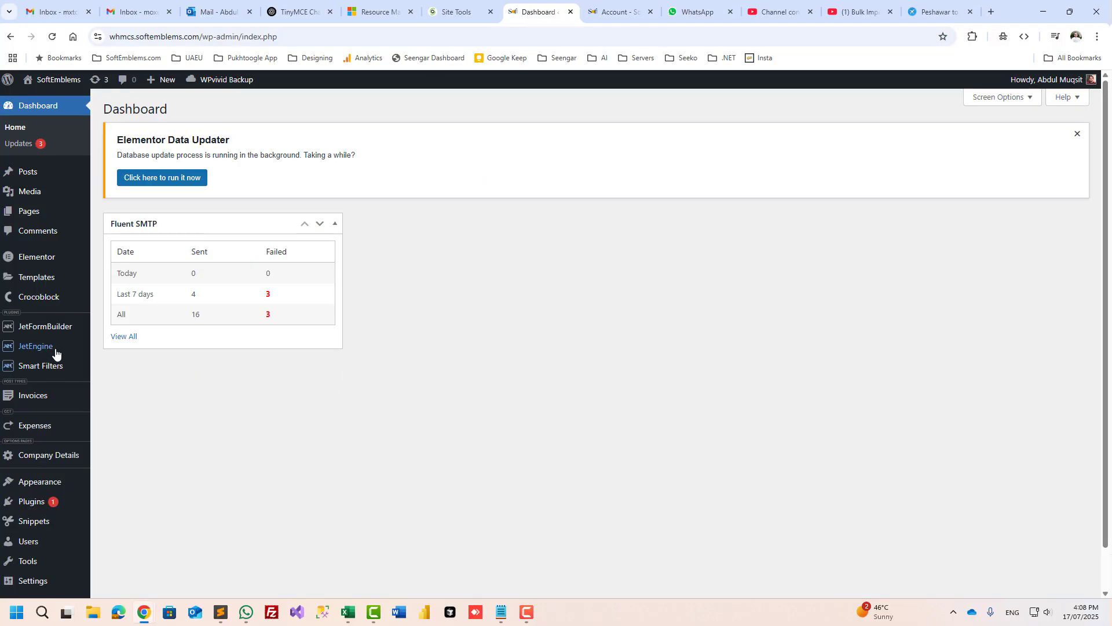
Open JetEngine's Custom Content Types and start a new content type named Products
mouse_move(55, 350)
left_click(129, 479)
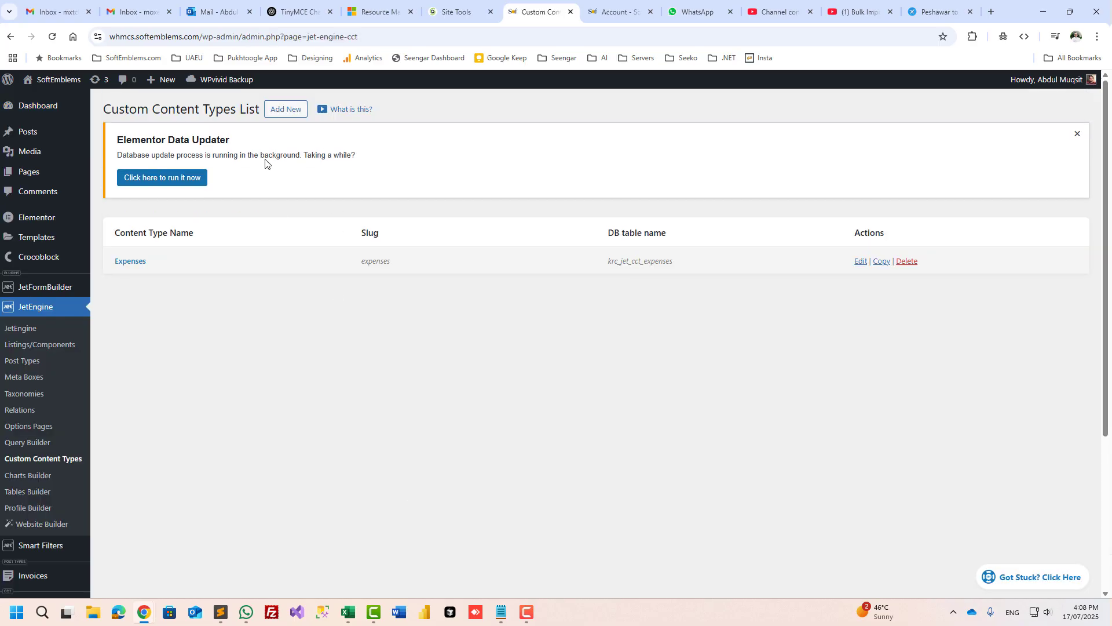
left_click(285, 109)
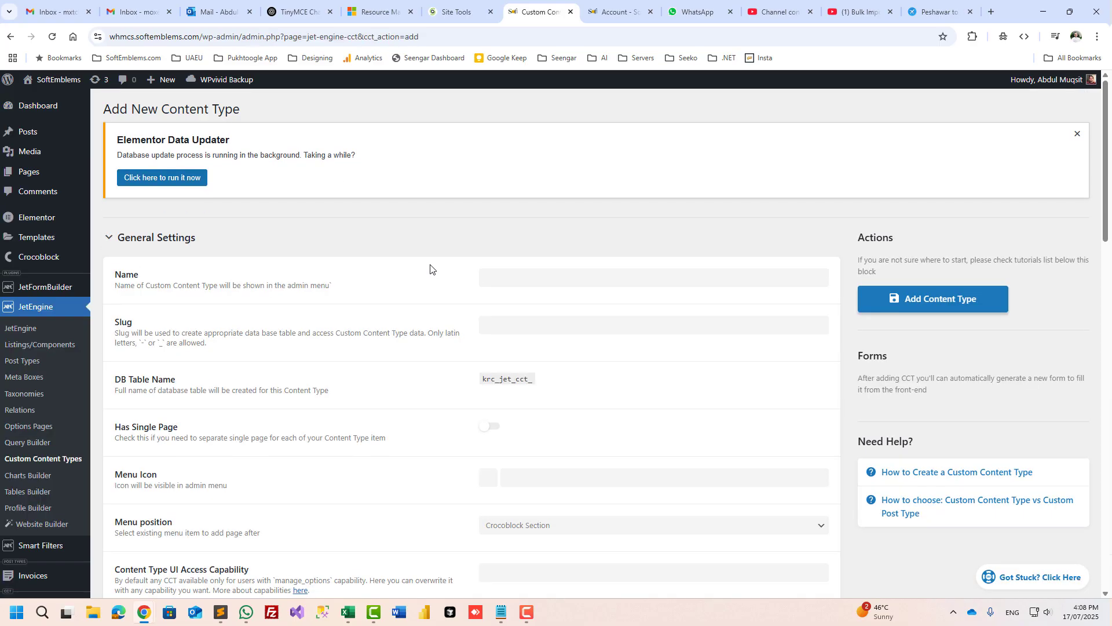
left_click(498, 271)
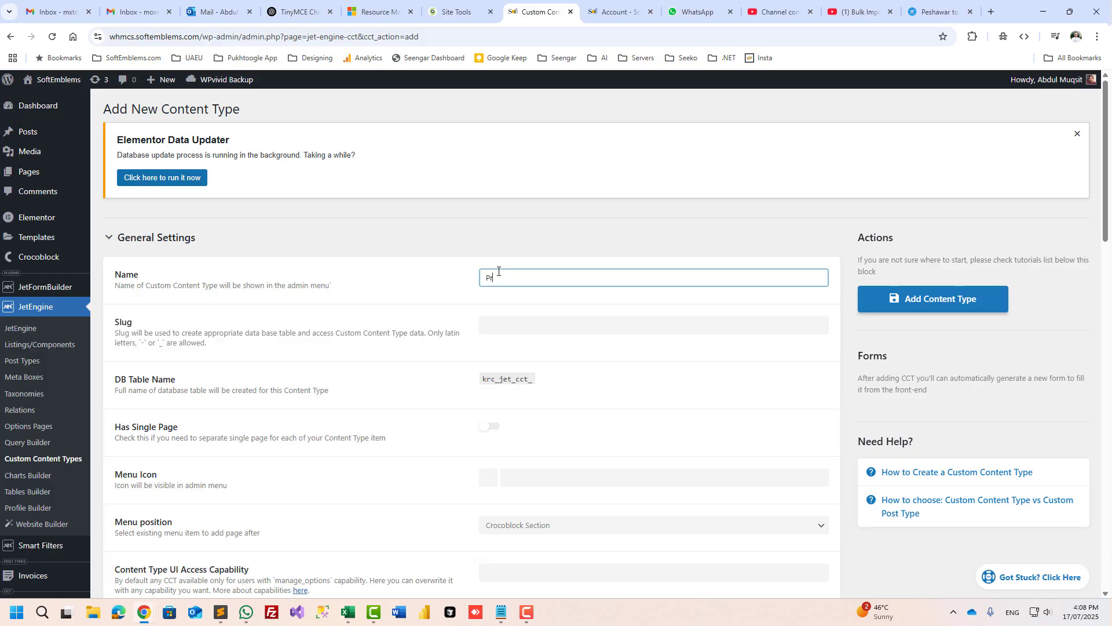
type("Products")
key("Tab")
scroll(490, 269, "down", 11)
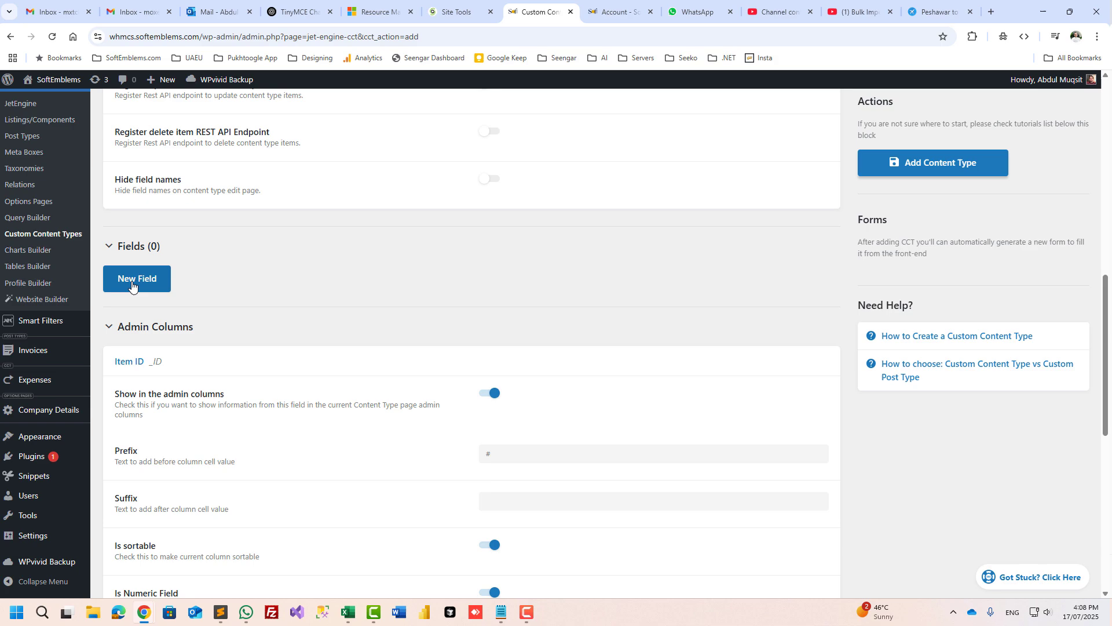
Add Product Title and Import From text fields to the Products type
left_click(137, 278)
left_click(538, 316)
type("Product Title")
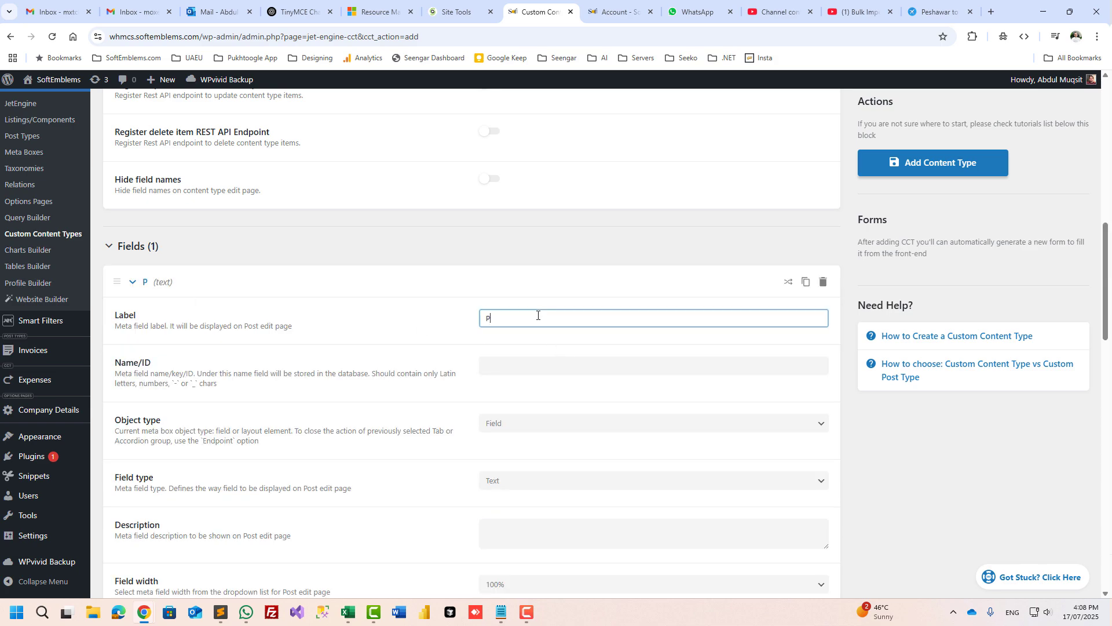
key("Tab")
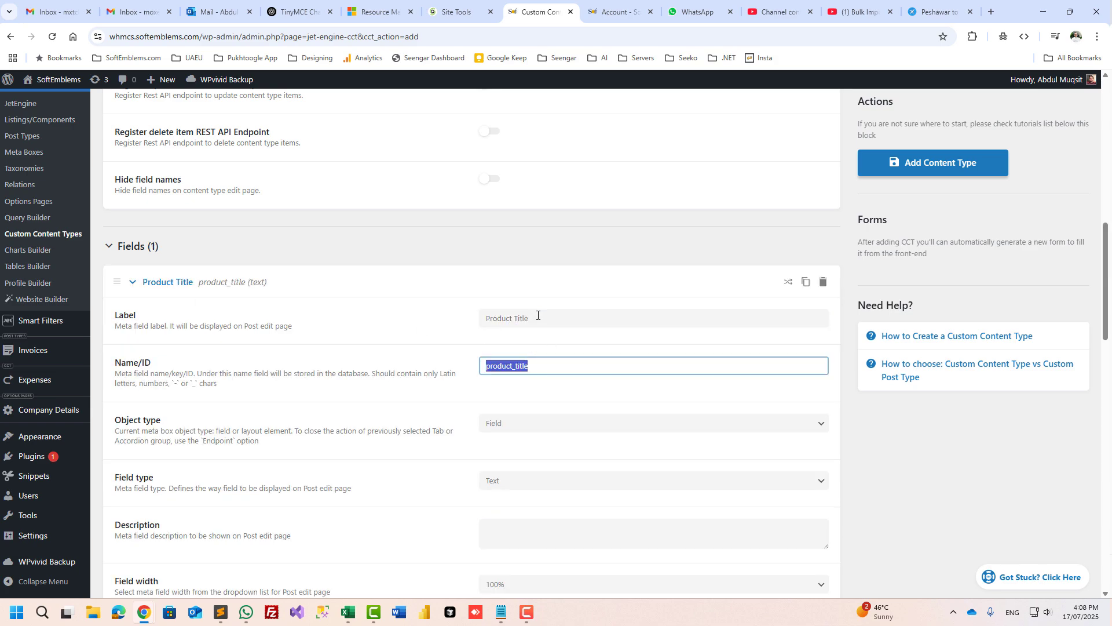
scroll(529, 313, "down", 10)
left_click(134, 307)
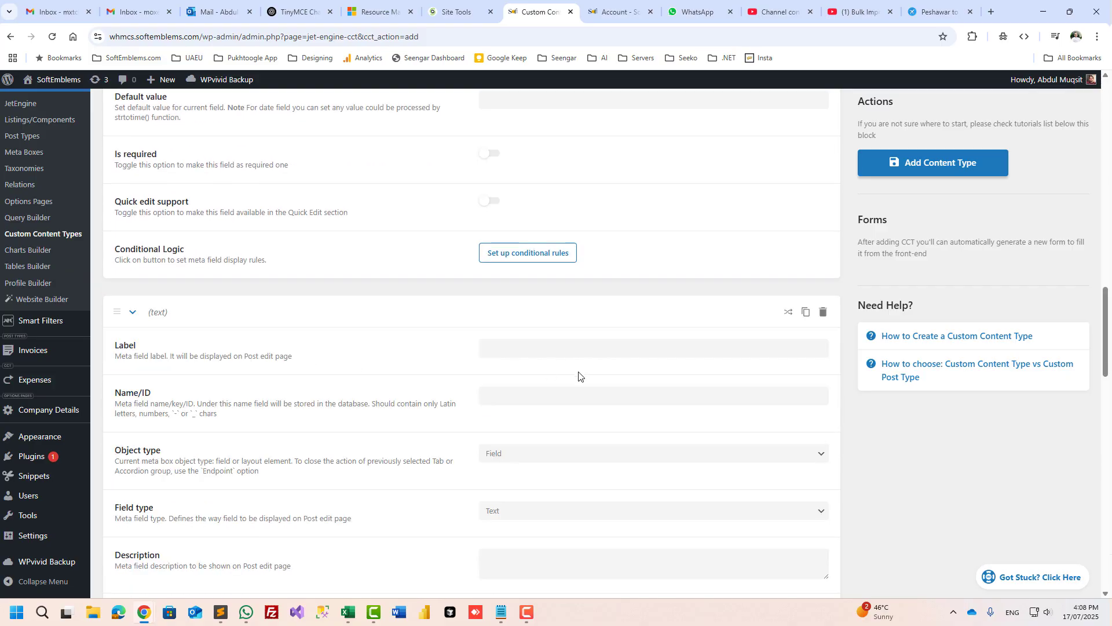
left_click(574, 347)
type("C")
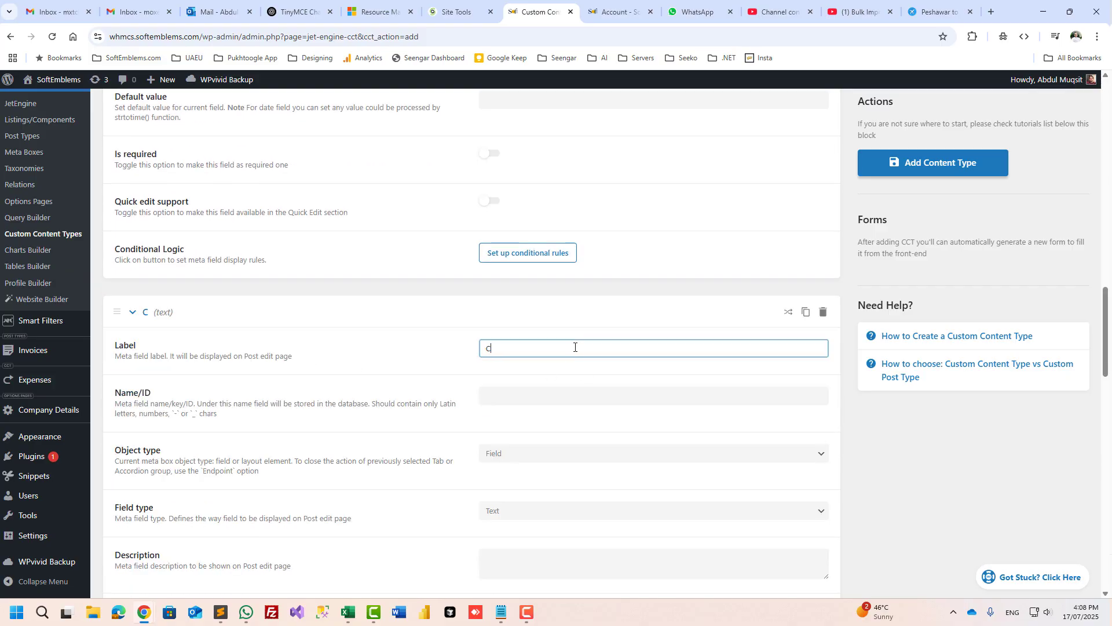
type("ate")
key("BackSpace")
key("BackSpace")
key("BackSpace")
key("BackSpace")
type("Import From")
key("Tab")
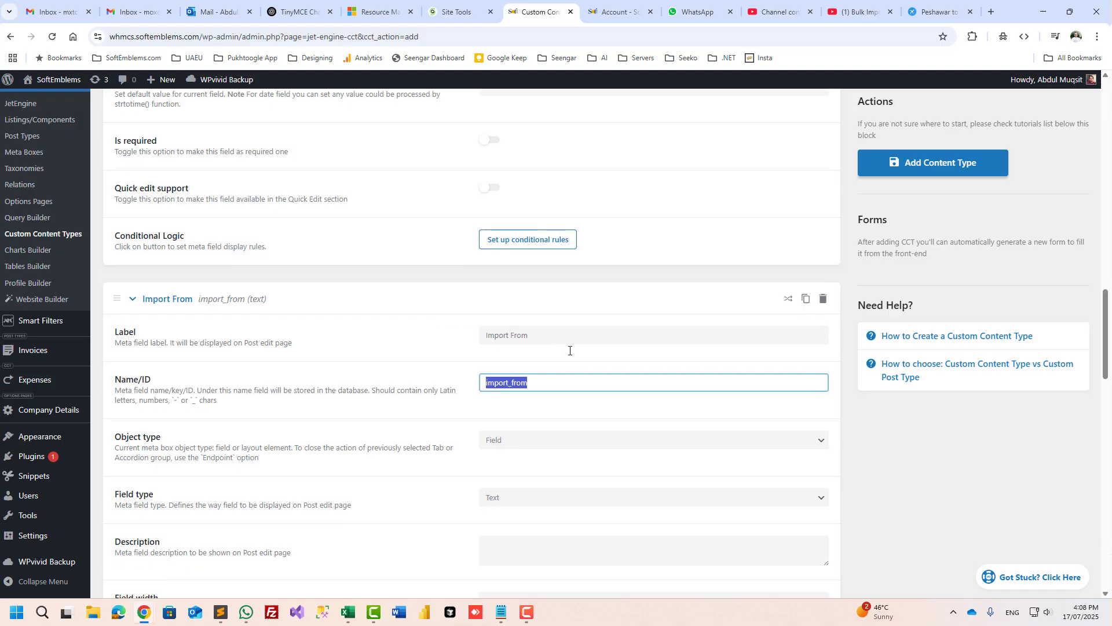
Add a Price field and save the Products content type
scroll(571, 349, "down", 8)
left_click(145, 407)
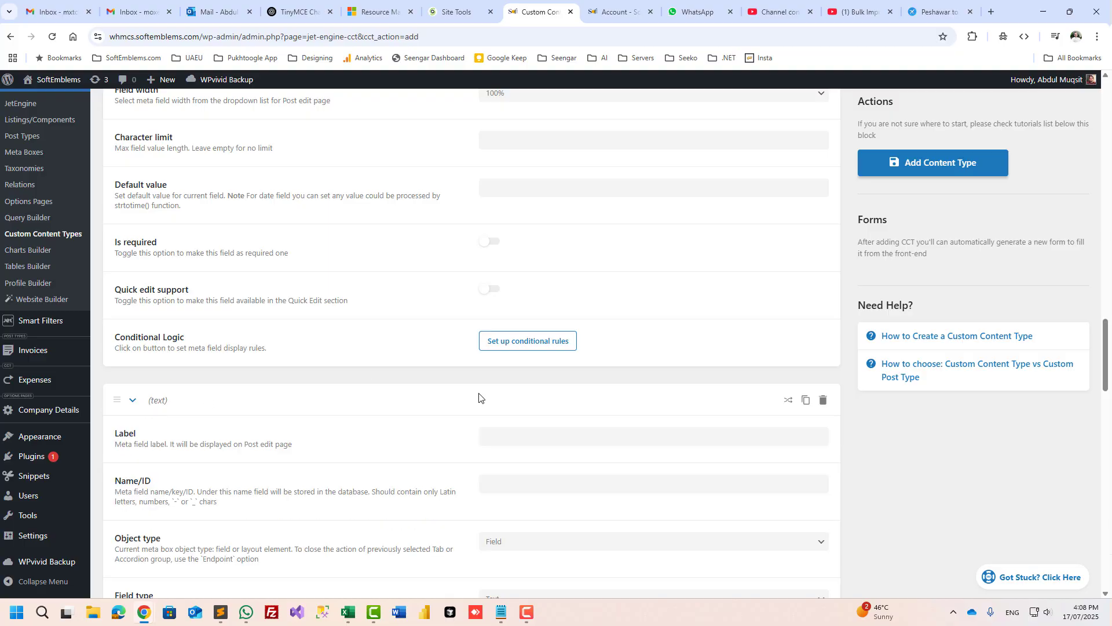
left_click(539, 432)
type("Price")
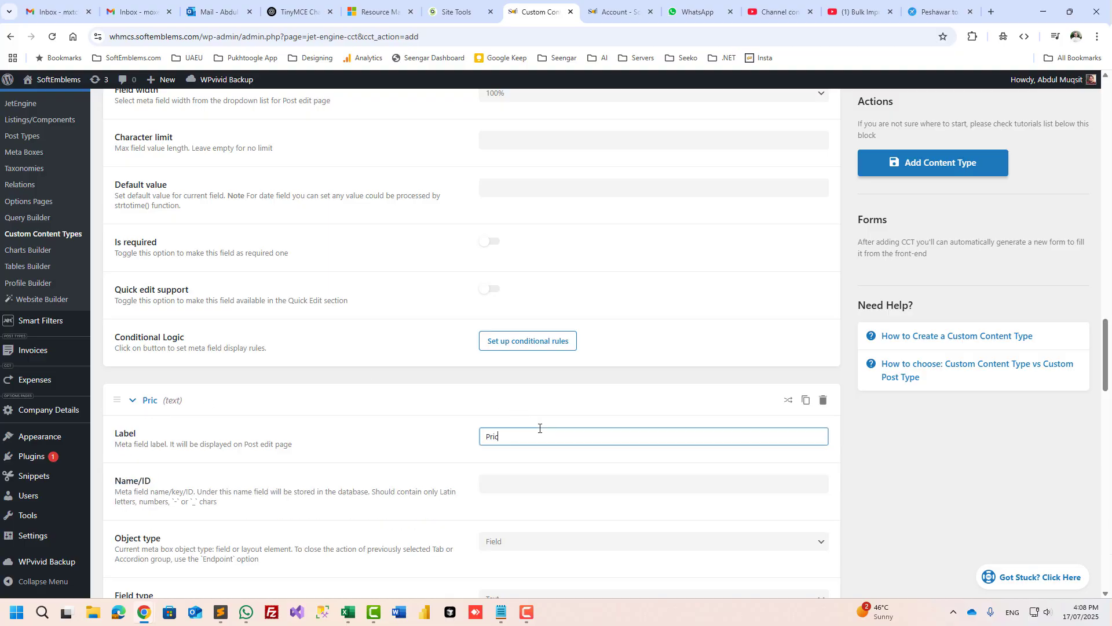
key("Tab")
left_click(907, 164)
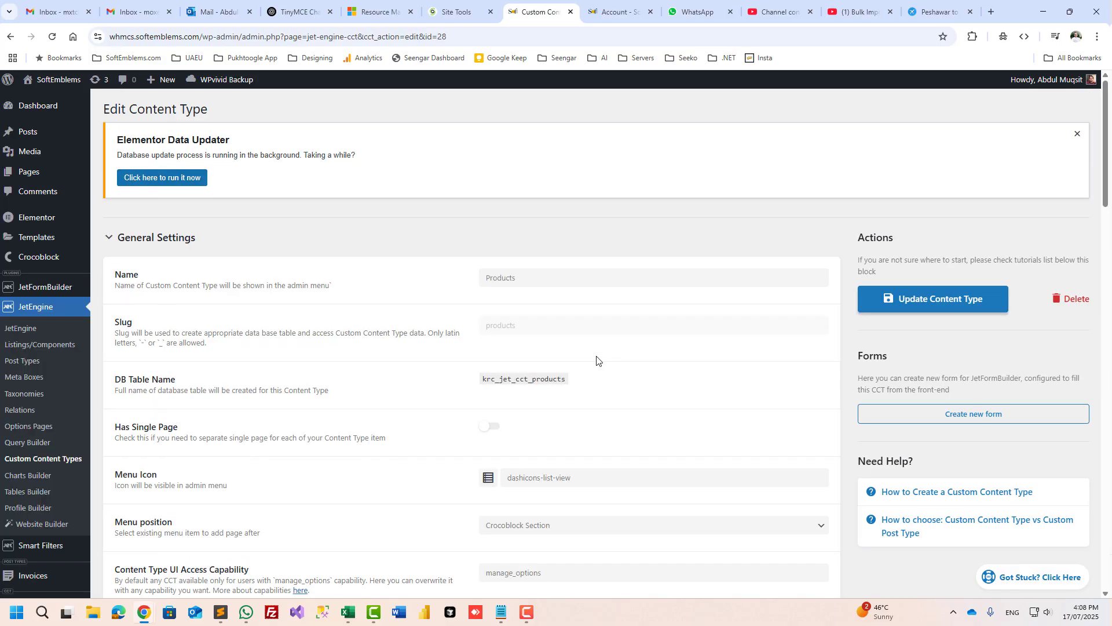
Dismiss the Elementor Data Updater notice and go to the Add Plugins page
left_click(1077, 135)
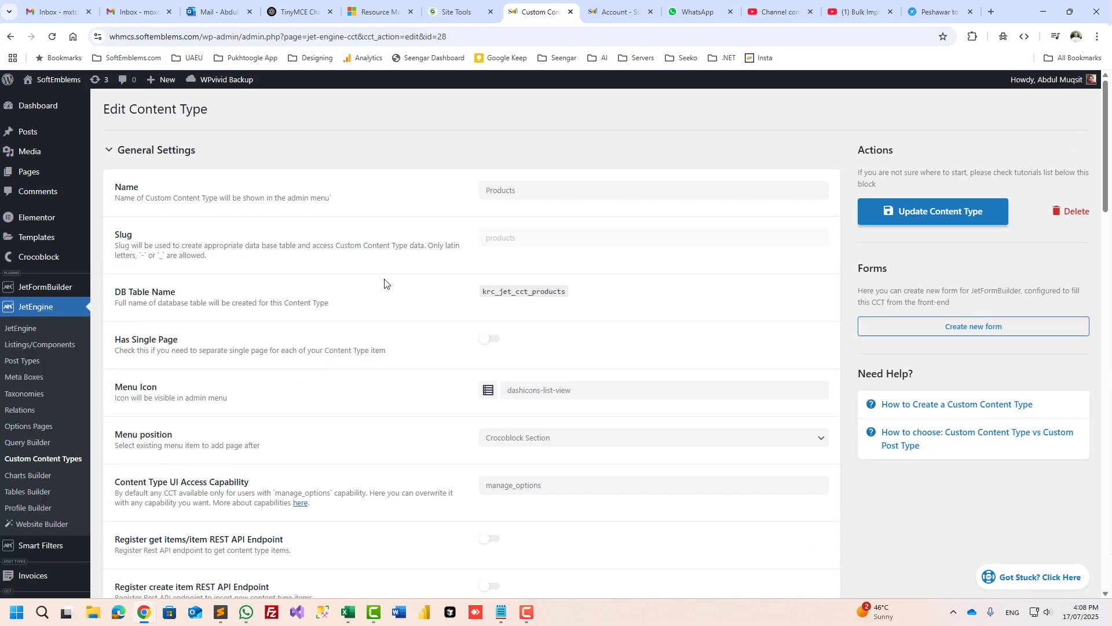
scroll(281, 369, "down", 3)
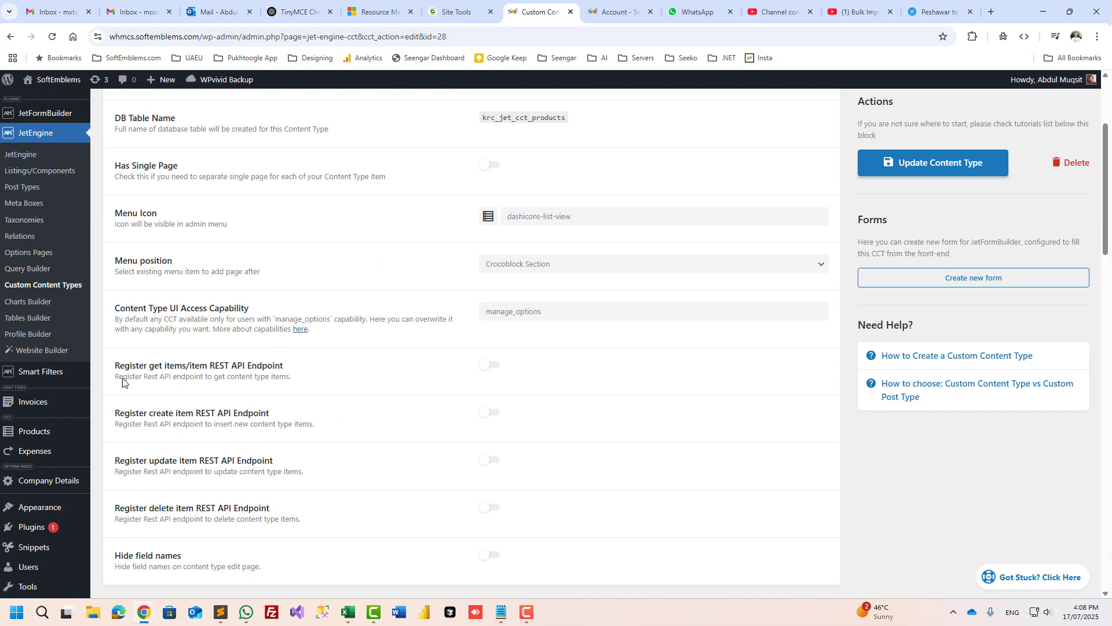
left_click(41, 480)
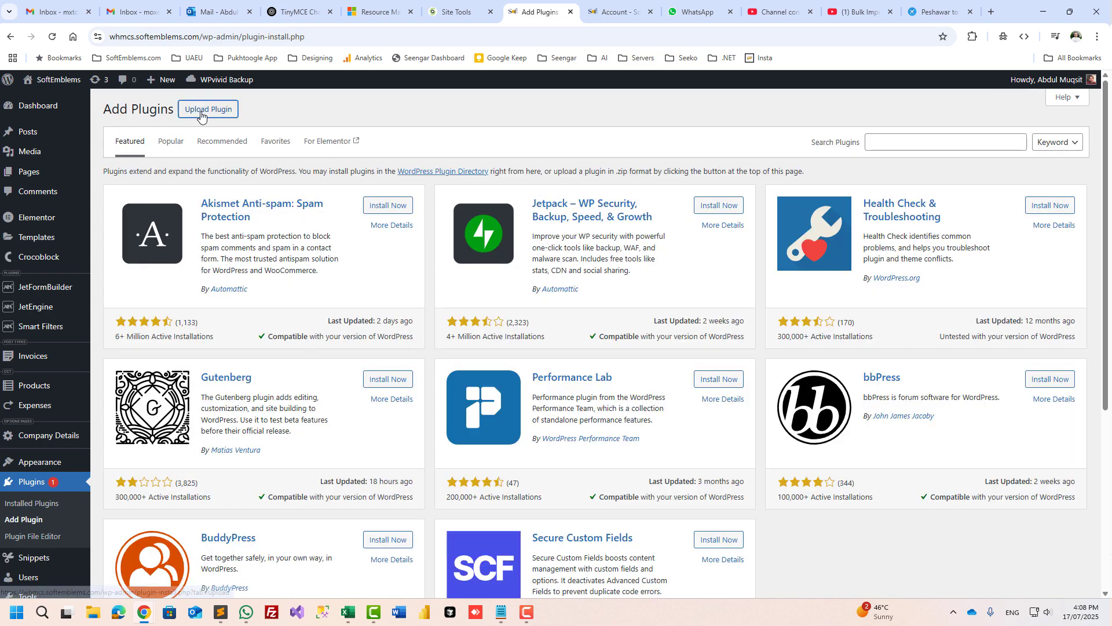
Upload cct_importer.zip from the WP folder, install it, and activate the plugin
left_click(211, 109)
left_click(531, 223)
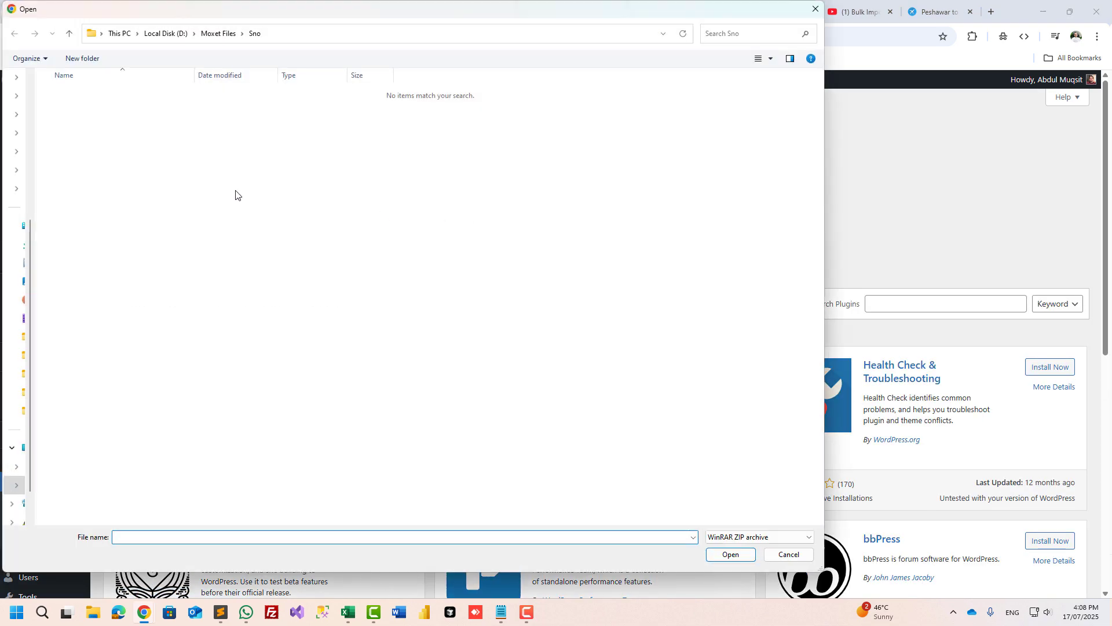
left_click(218, 33)
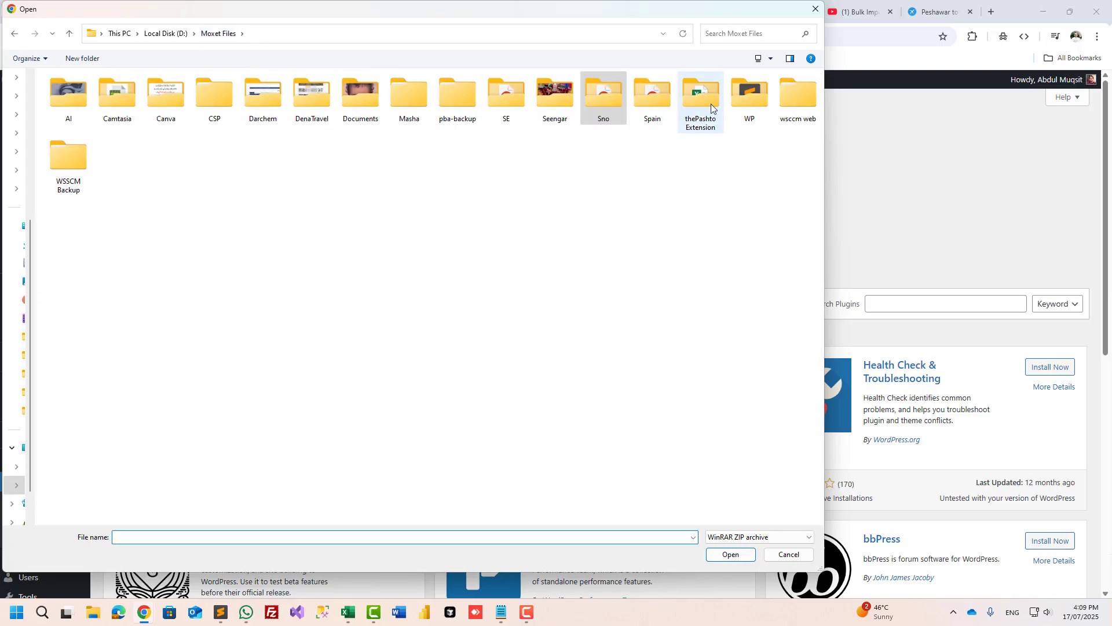
left_click(761, 104)
double_click(762, 104)
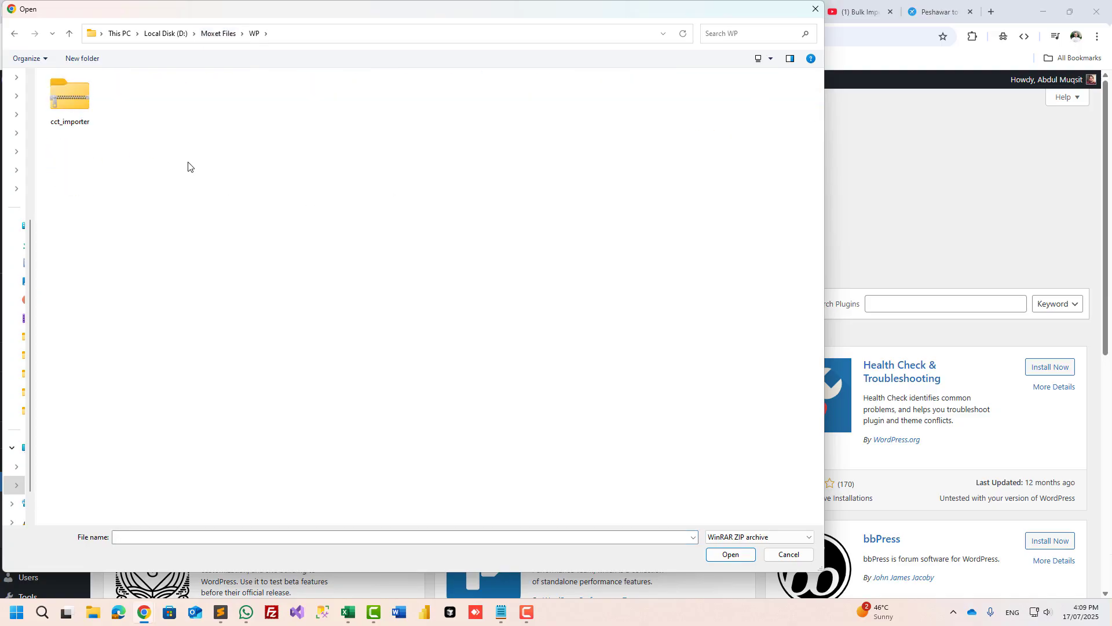
double_click(76, 92)
left_click(664, 220)
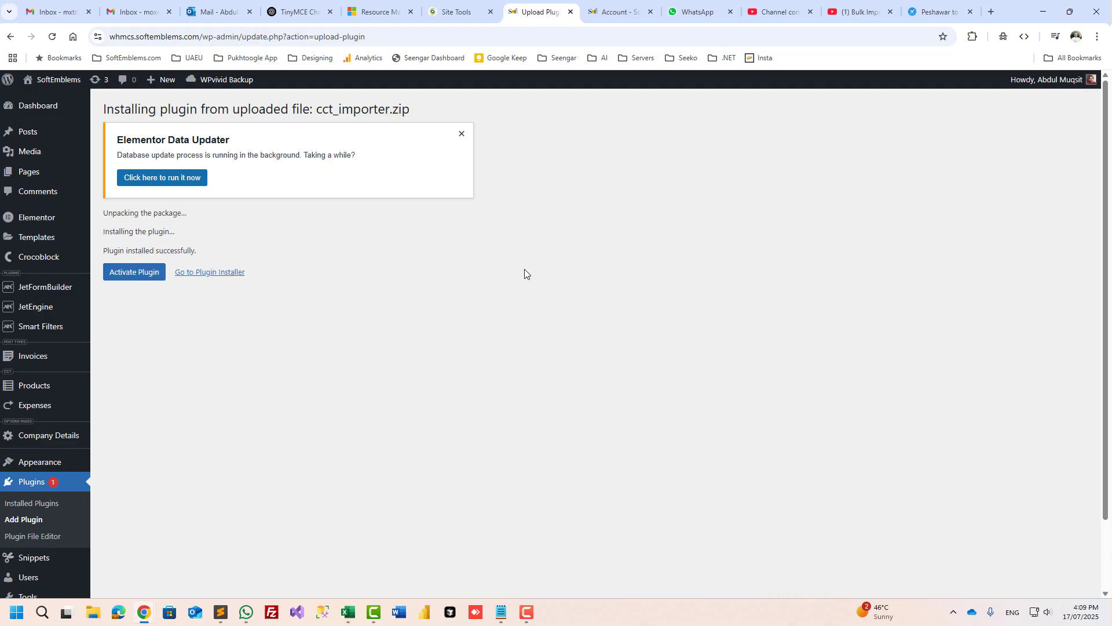
left_click(149, 273)
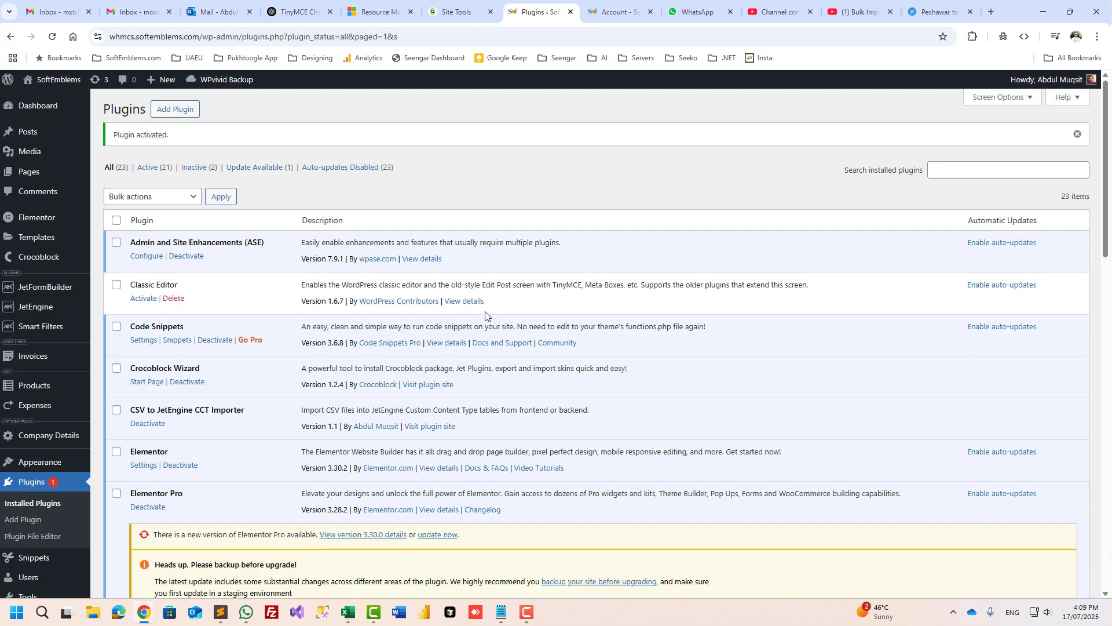
Open the CCT Importer page and glance at the front-end account Settings page
scroll(484, 313, "down", 3)
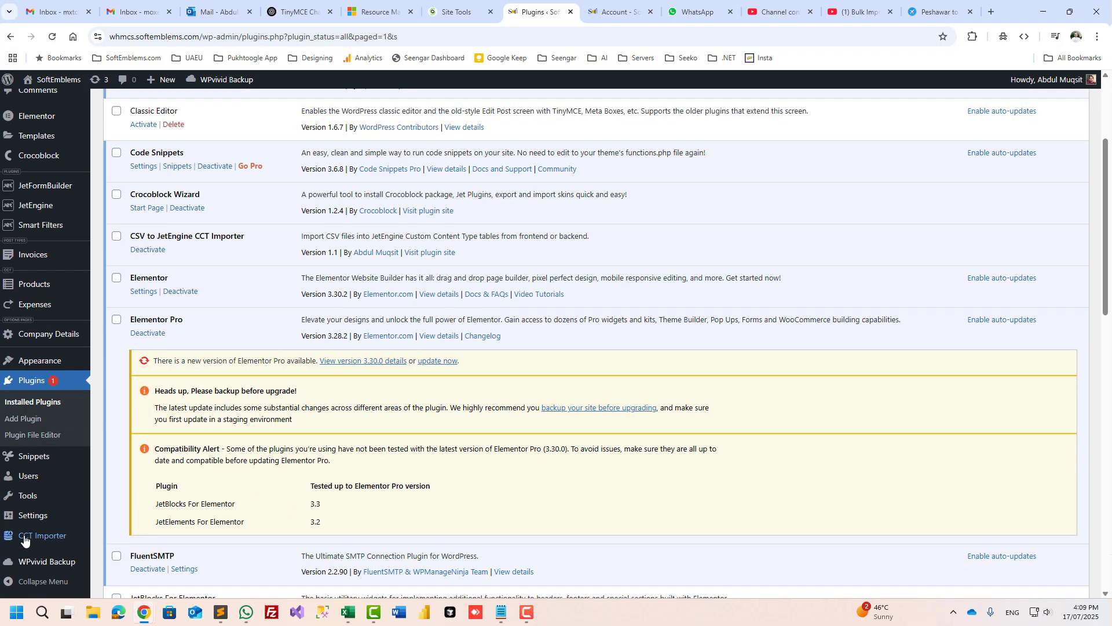
left_click(24, 539)
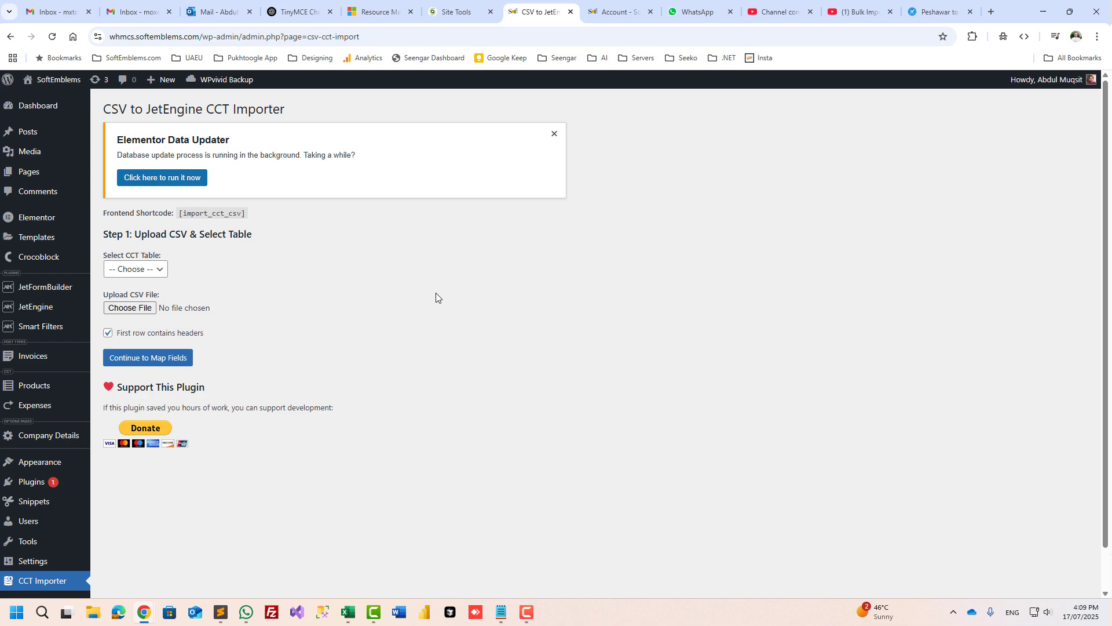
key("ctrl+Tab")
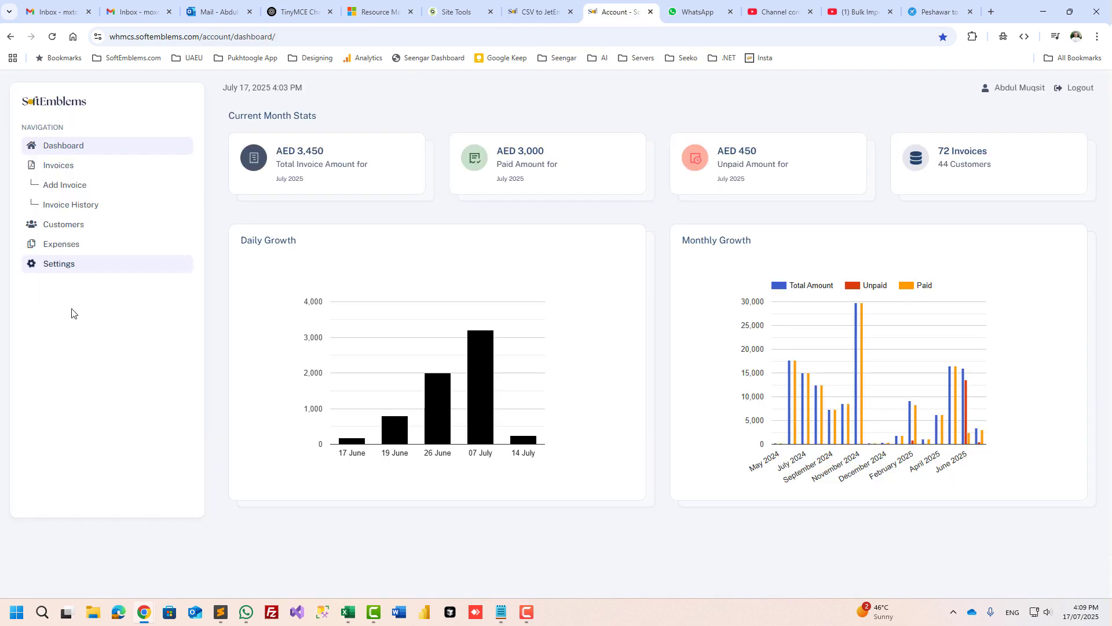
left_click(60, 270)
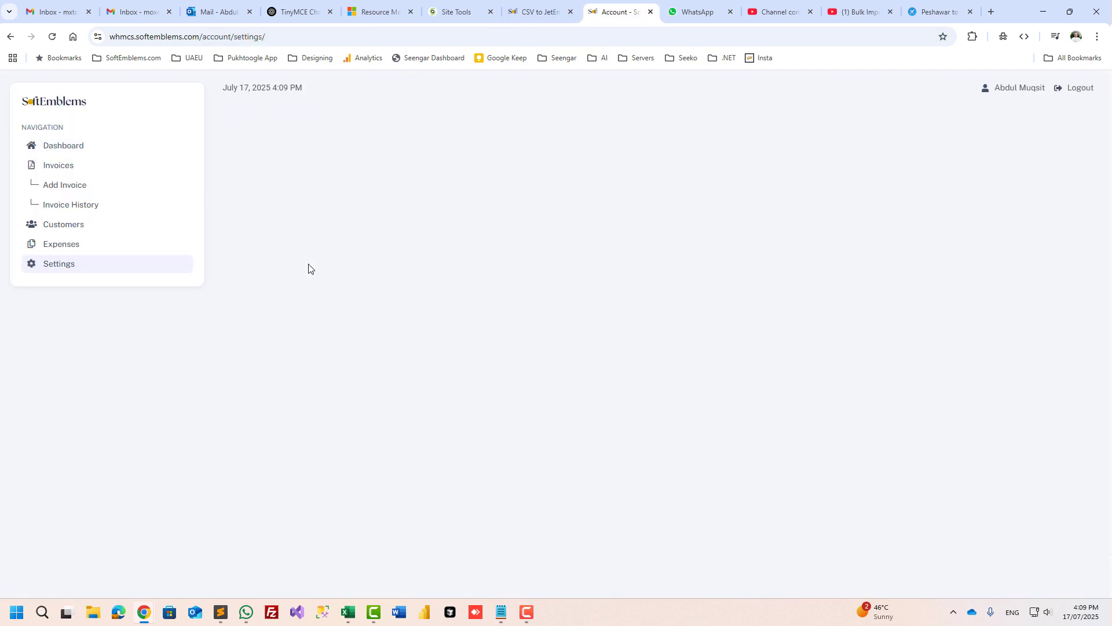
key("ctrl+shift+Tab")
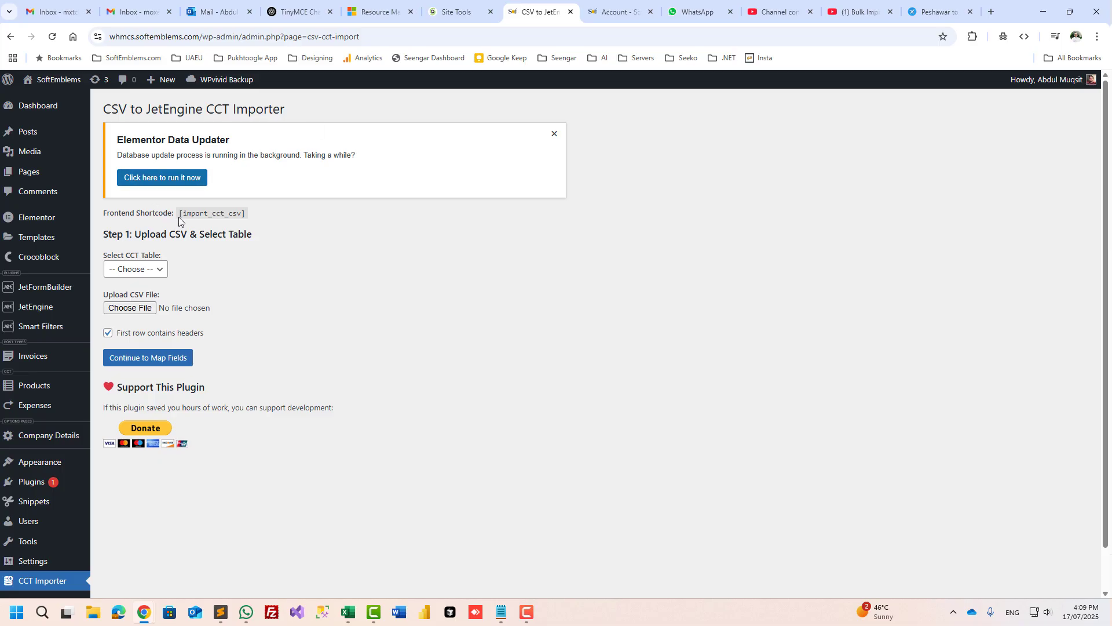
Choose products as the target table in Select CCT Table
left_click_drag(178, 217, 243, 215)
left_click(242, 269)
left_click(157, 270)
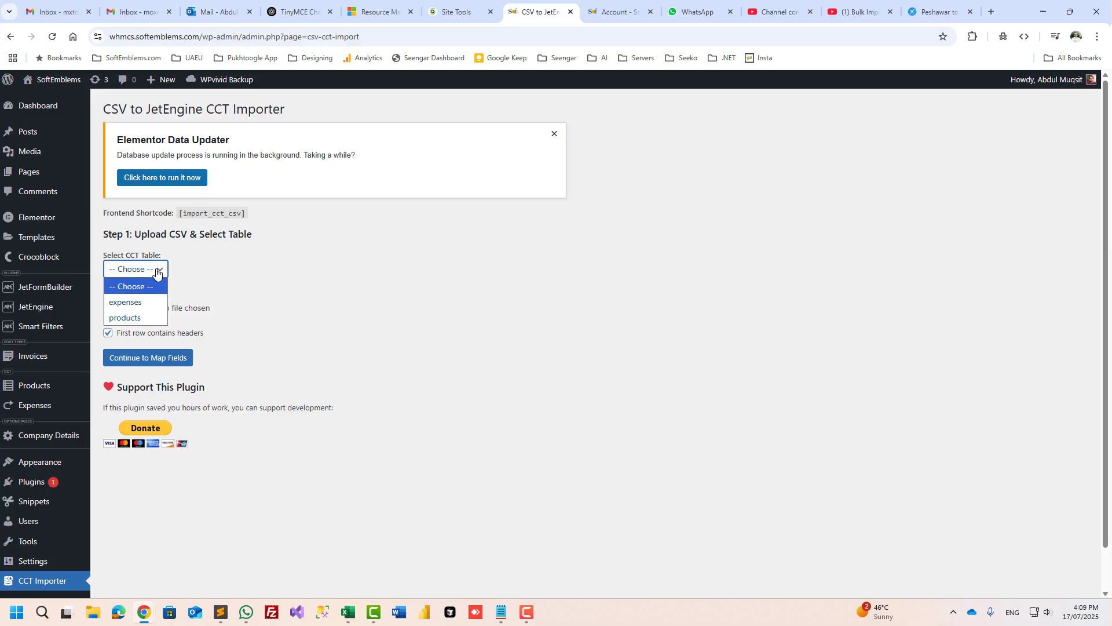
left_click(124, 318)
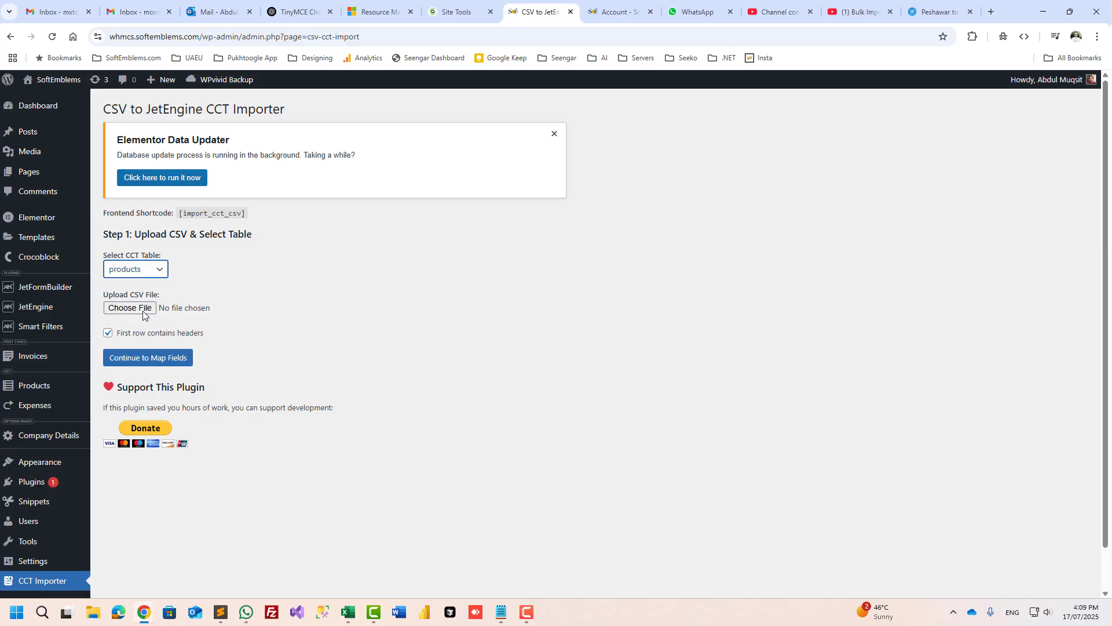
Review the Product Name, Imported from and Price columns in Excel and save the workbook as products
left_click(350, 614)
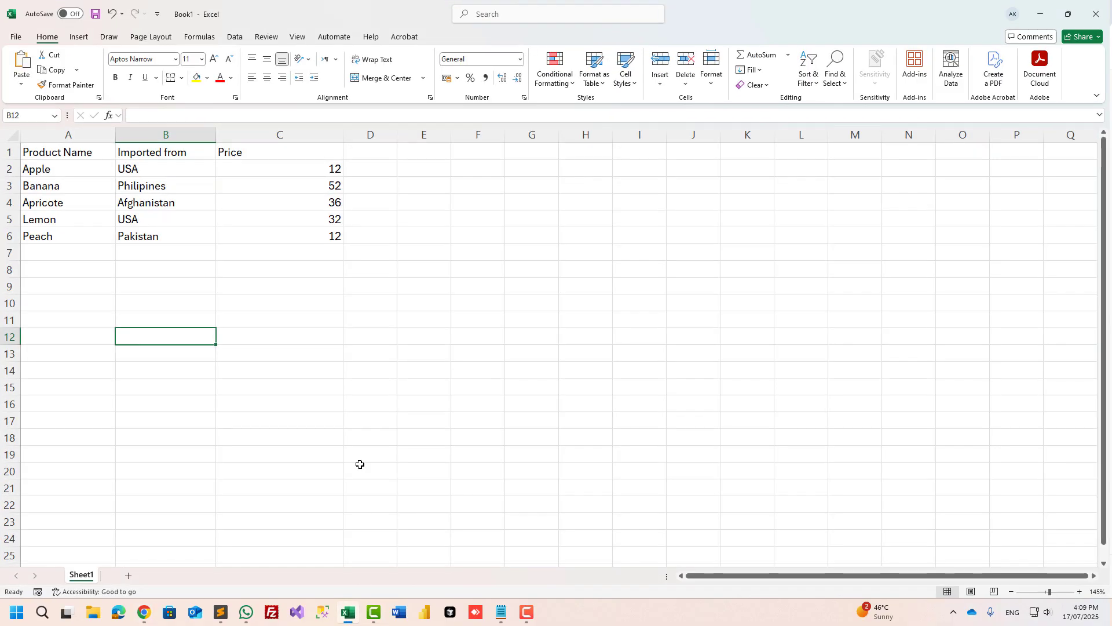
left_click_drag(79, 158, 105, 202)
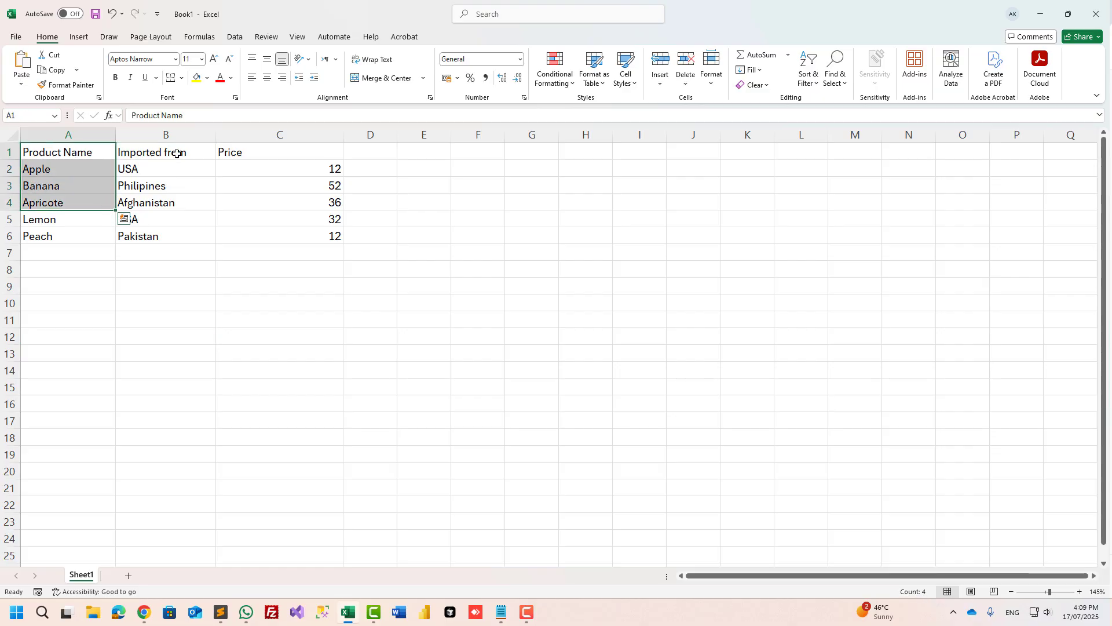
left_click_drag(177, 153, 180, 236)
left_click_drag(273, 156, 273, 236)
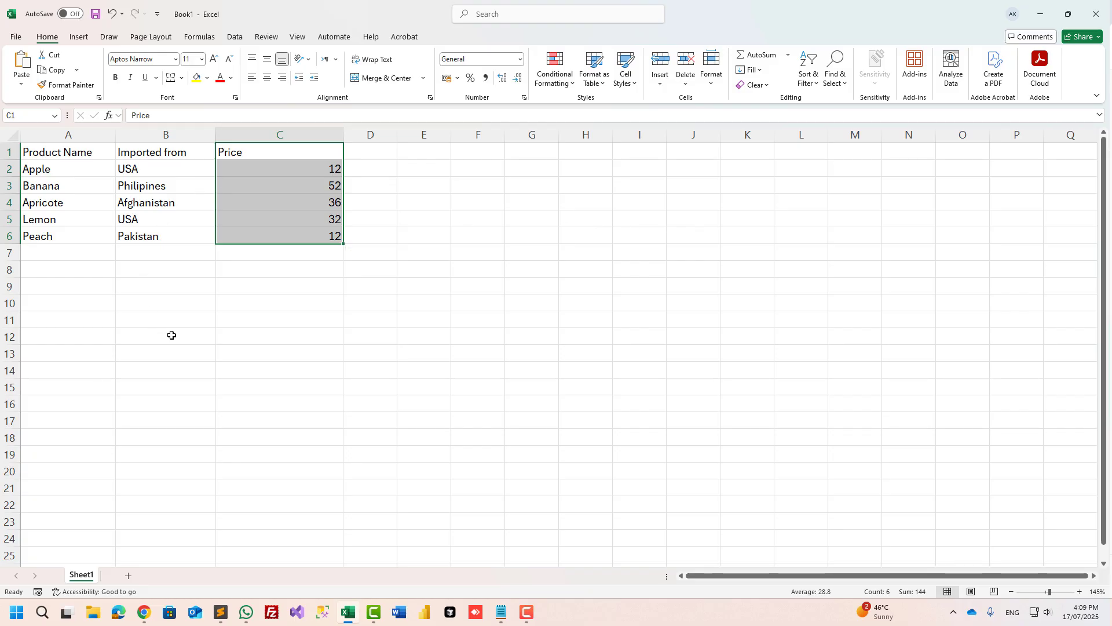
left_click(92, 14)
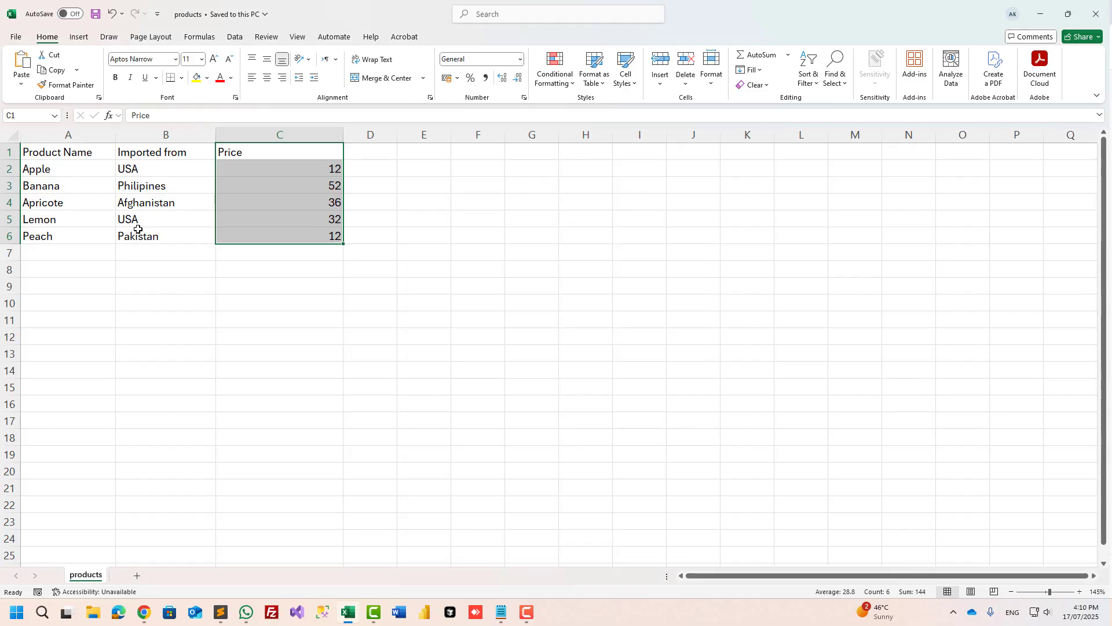
Upload products.csv to the CCT importer and continue to the column-mapping step
mouse_move(145, 613)
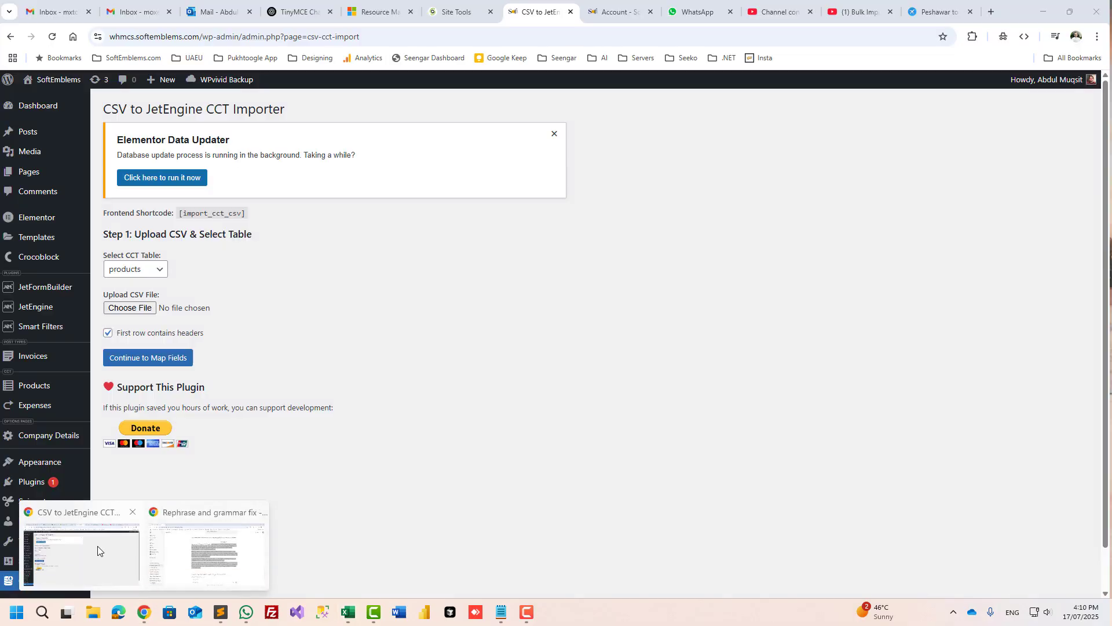
left_click(98, 546)
left_click(135, 310)
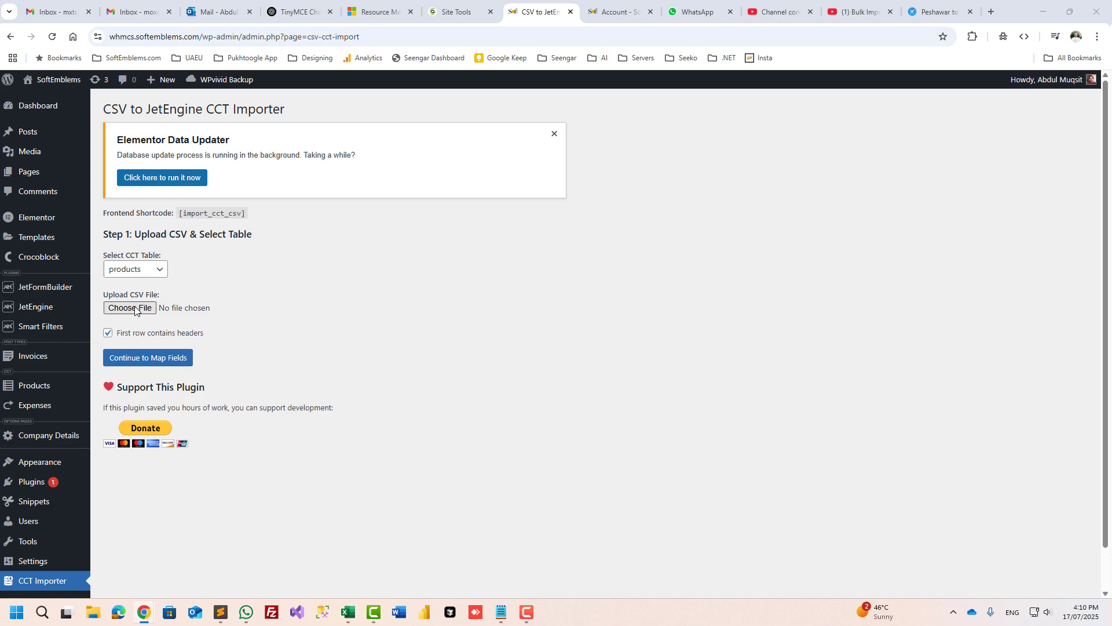
left_click(168, 119)
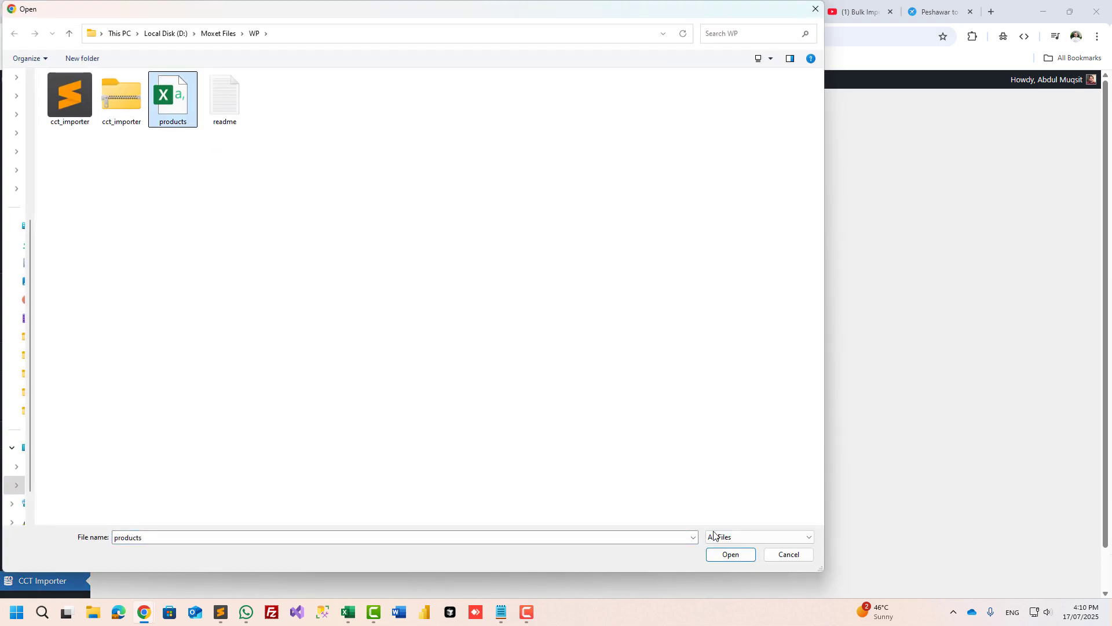
left_click(731, 555)
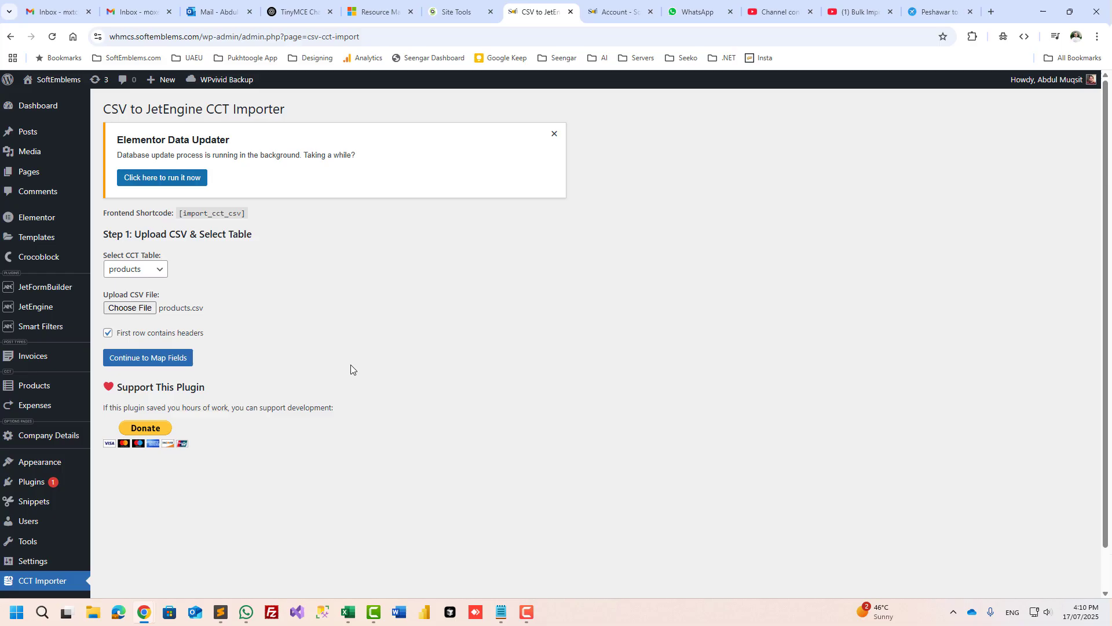
left_click(159, 363)
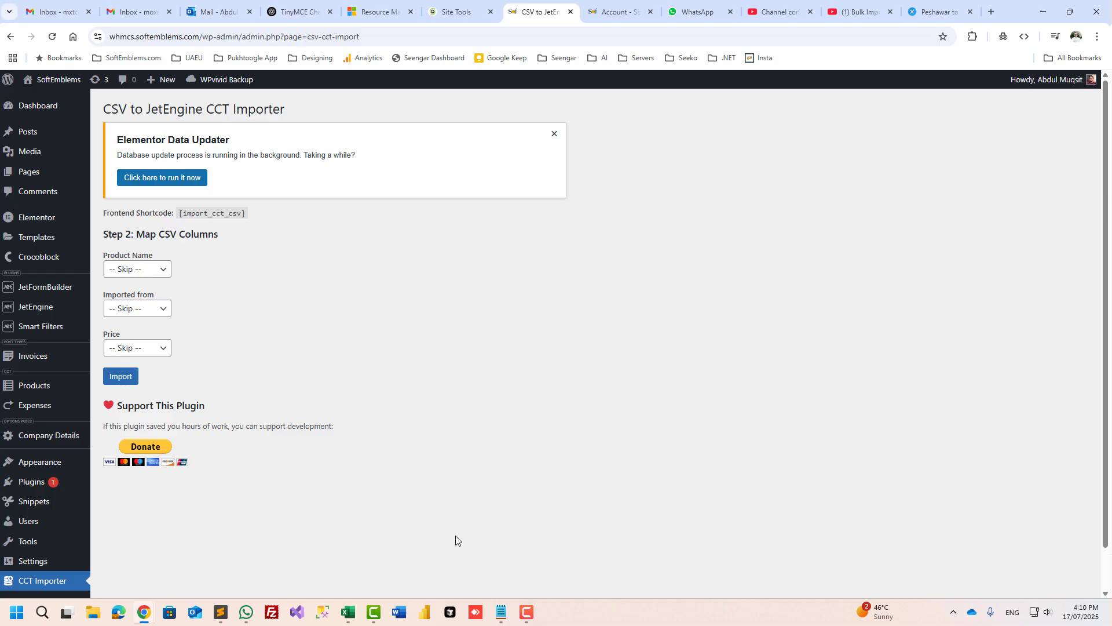
left_click(350, 612)
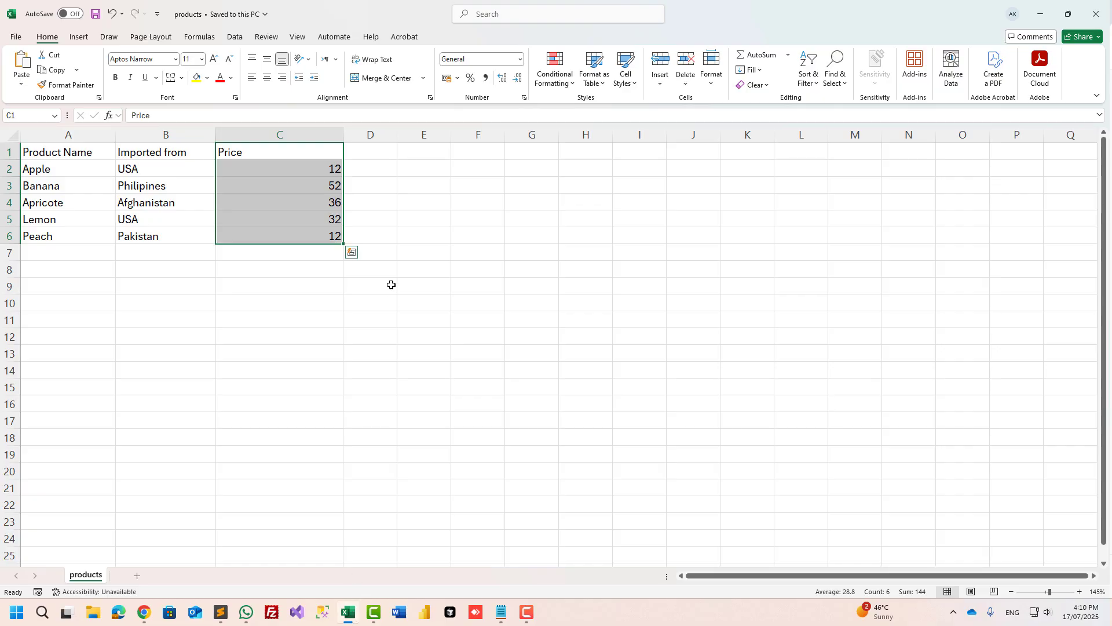
Add an Author ID column in D1 with values 1, 2, 2, 2, 3
left_click(388, 286)
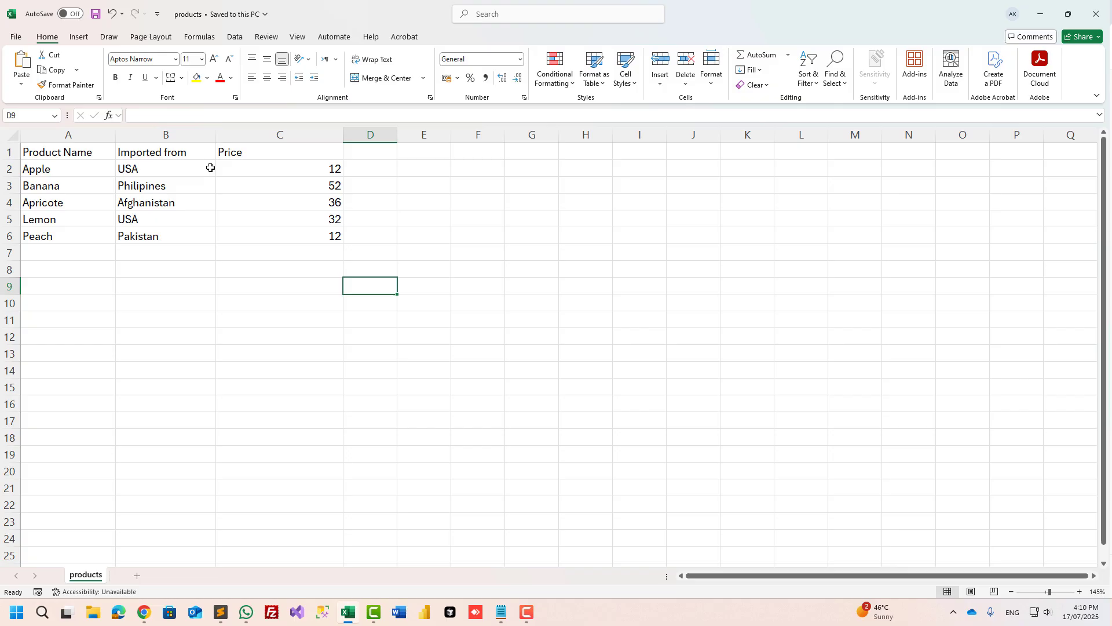
left_click(371, 153)
type("Auth")
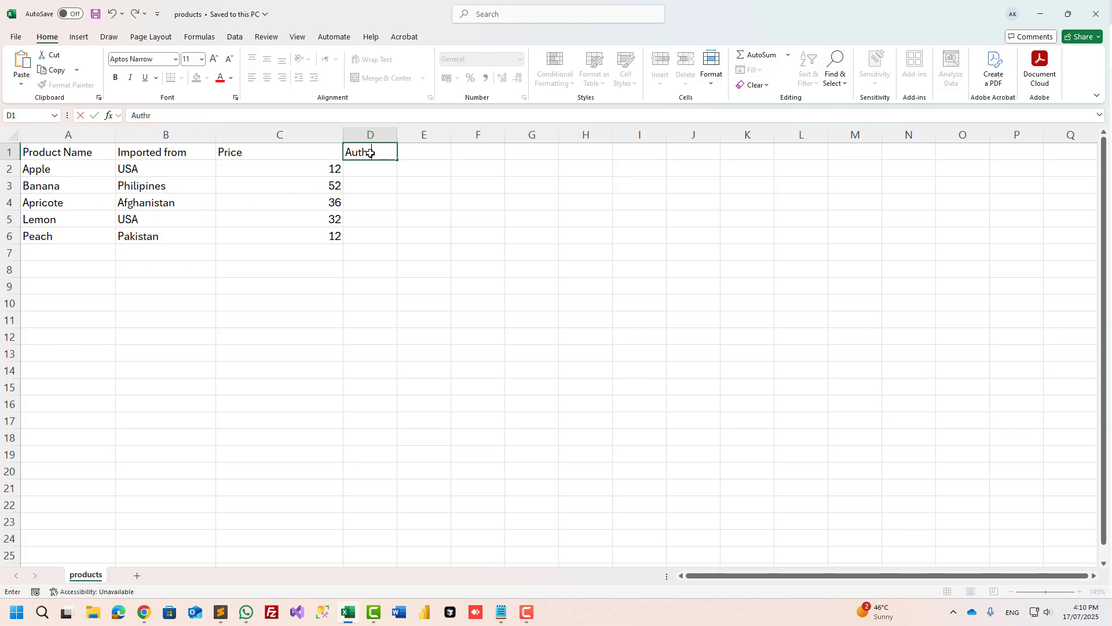
type("or ID")
key("Return")
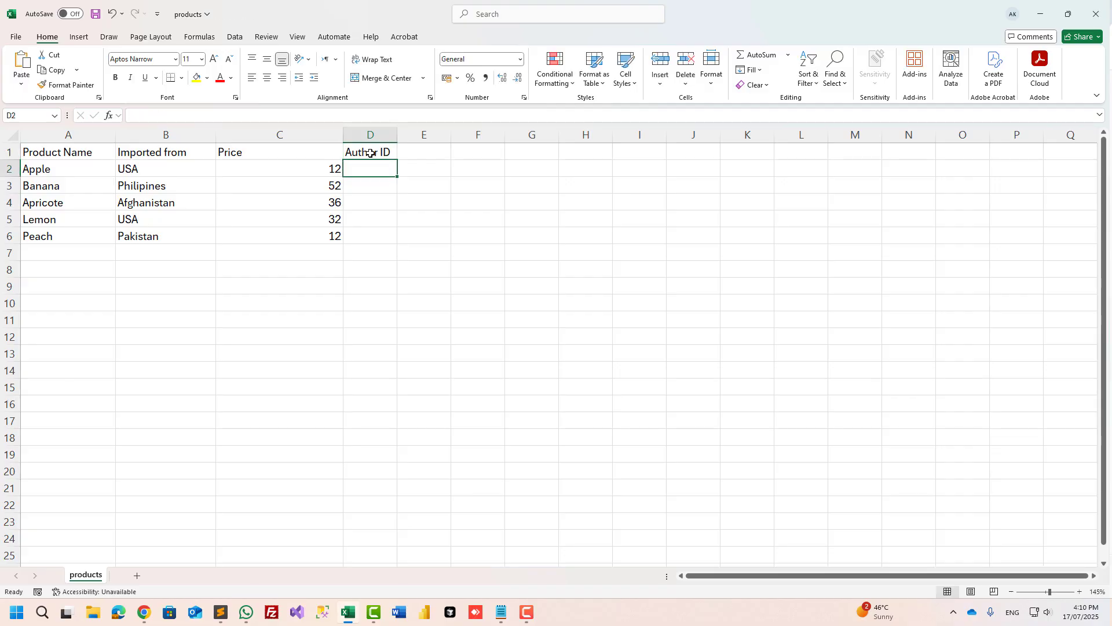
type("1")
key("Return")
type("2")
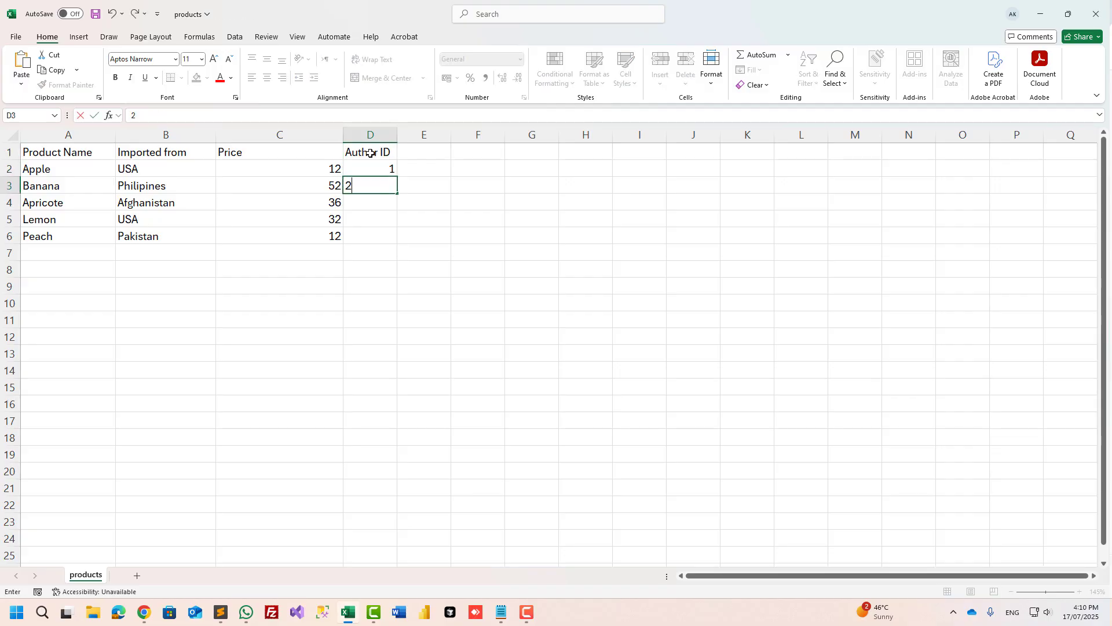
key("Return")
type("2")
key("Return")
type("2")
key("Return")
type("3")
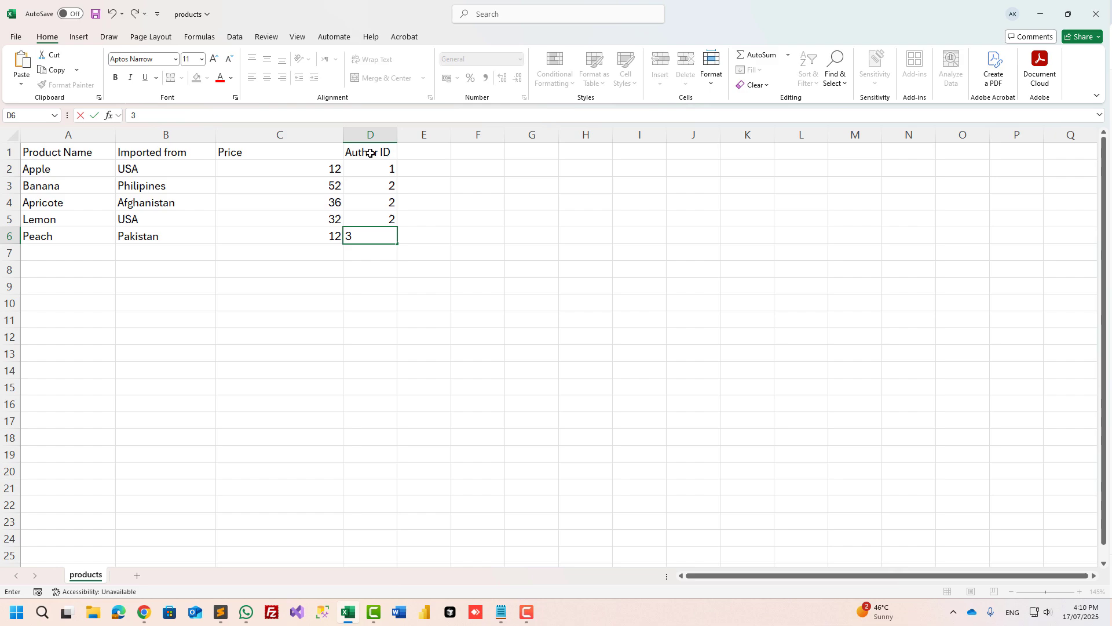
key("Return")
Check Banana's Author ID, then return to the importer's mapping step
left_click_drag(373, 236, 55, 149)
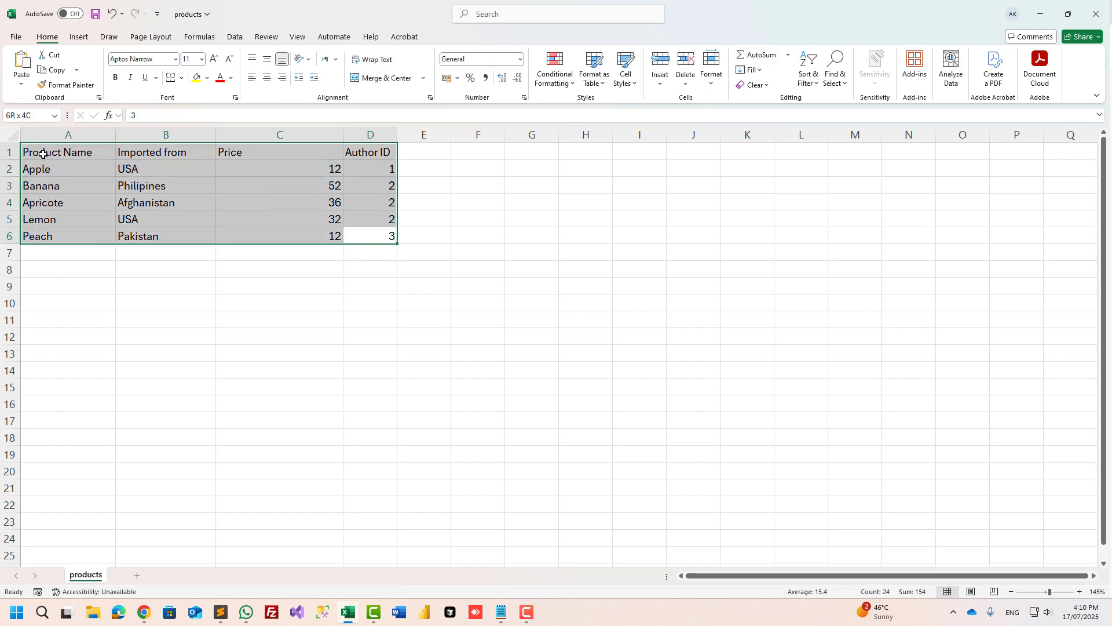
left_click(58, 187)
left_click(9, 185)
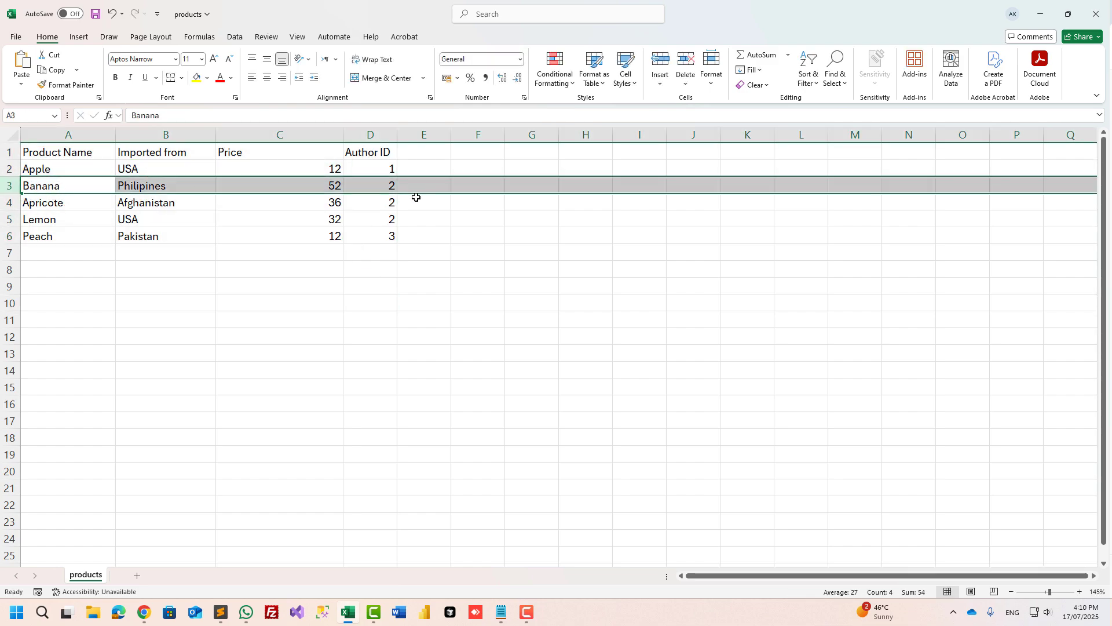
left_click(393, 185)
left_click(144, 612)
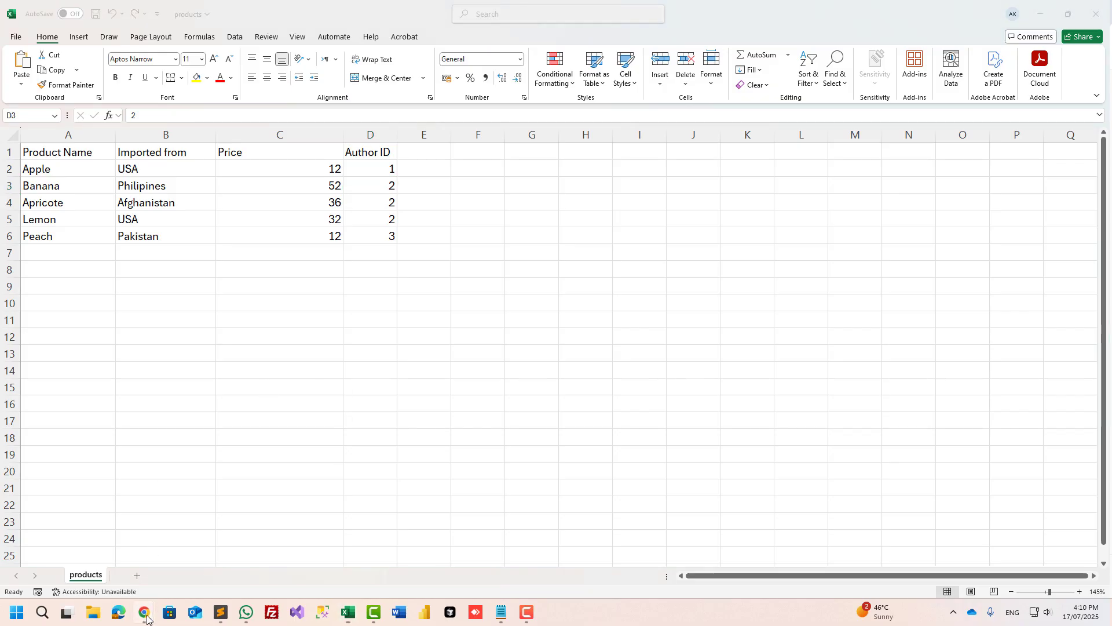
left_click(92, 536)
left_click(136, 272)
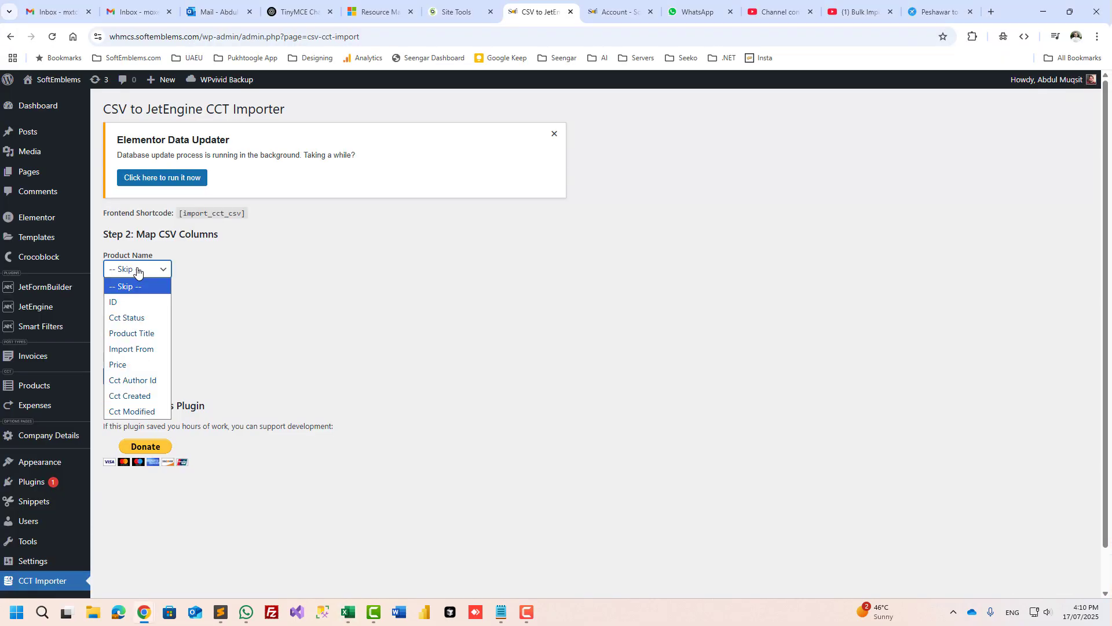
Map the CSV columns to Product Title, Import From and Price, and import 5 records into krc_jet_cct_products
left_click(148, 334)
left_click(146, 313)
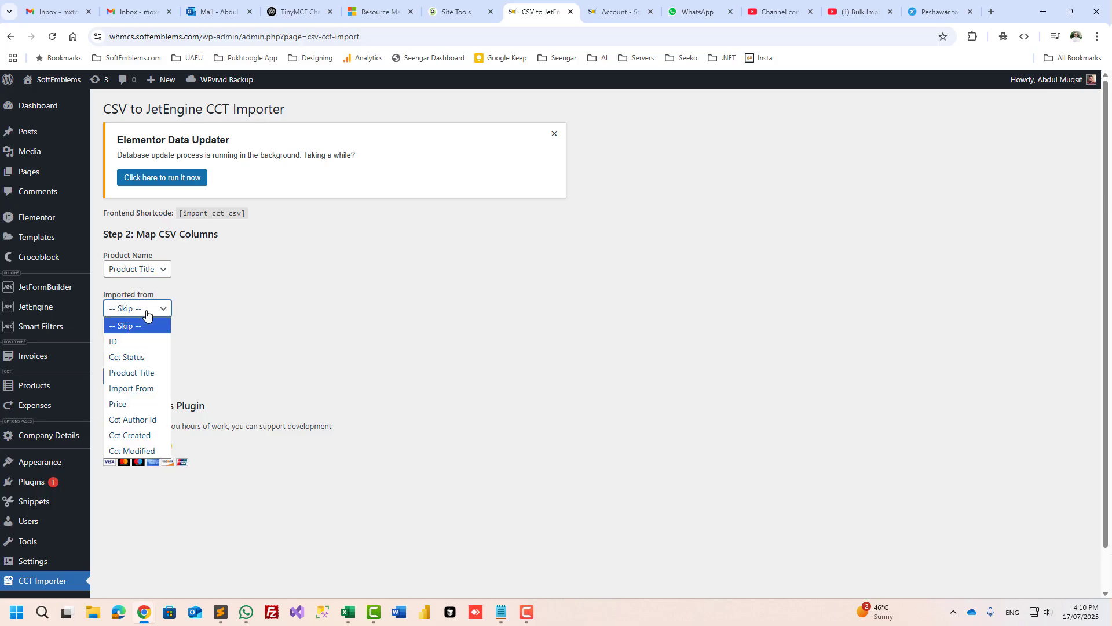
left_click(141, 388)
left_click(143, 350)
left_click(132, 441)
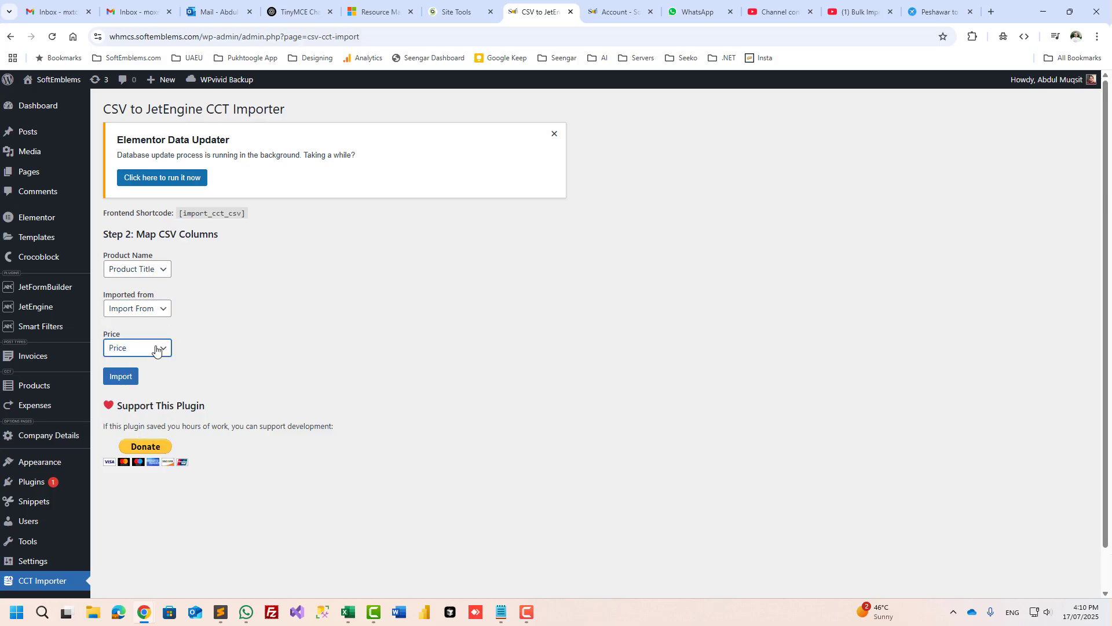
left_click(151, 348)
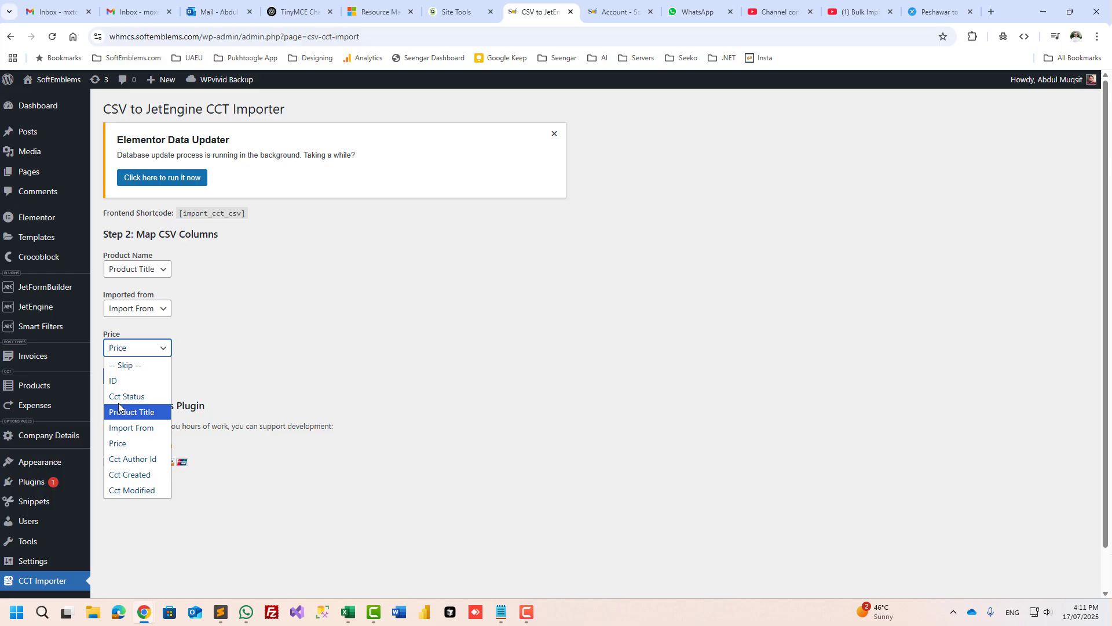
left_click(284, 330)
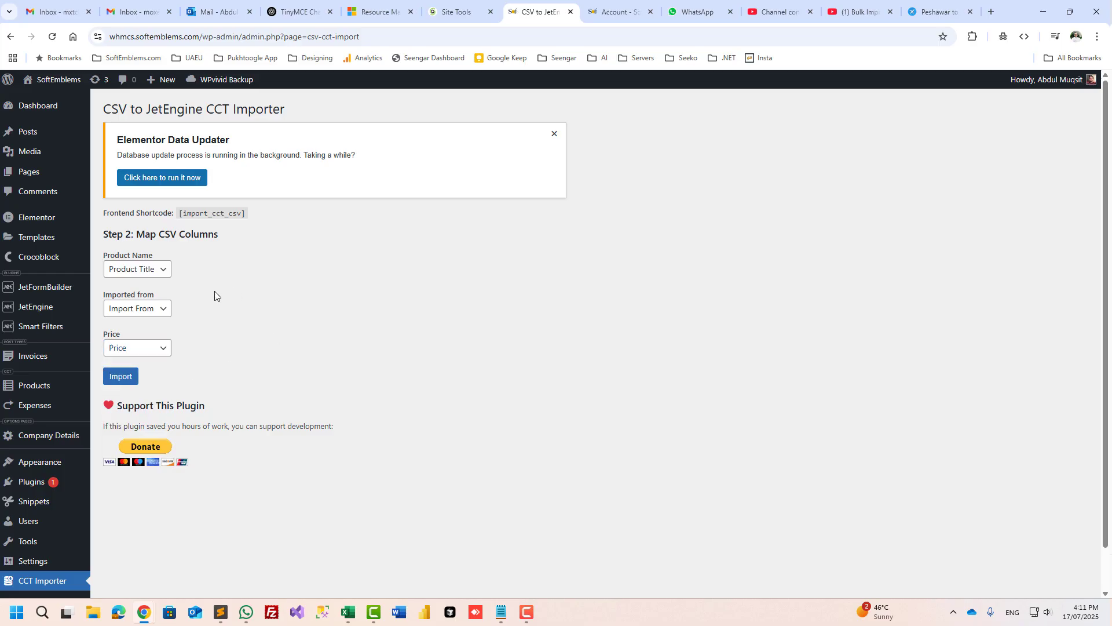
left_click(121, 377)
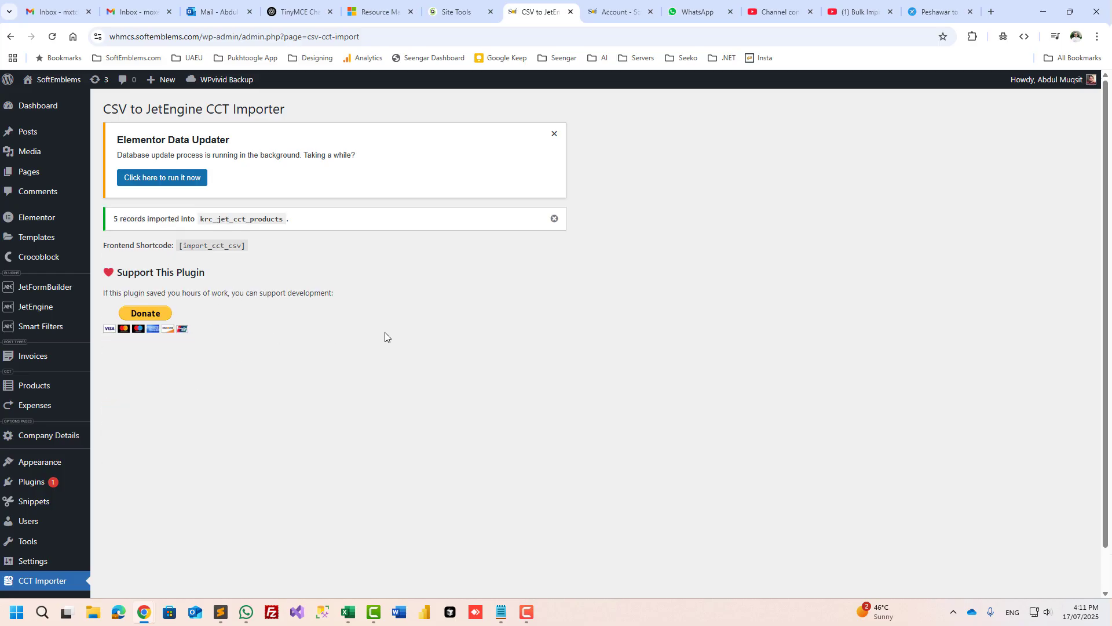
left_click_drag(115, 219, 194, 218)
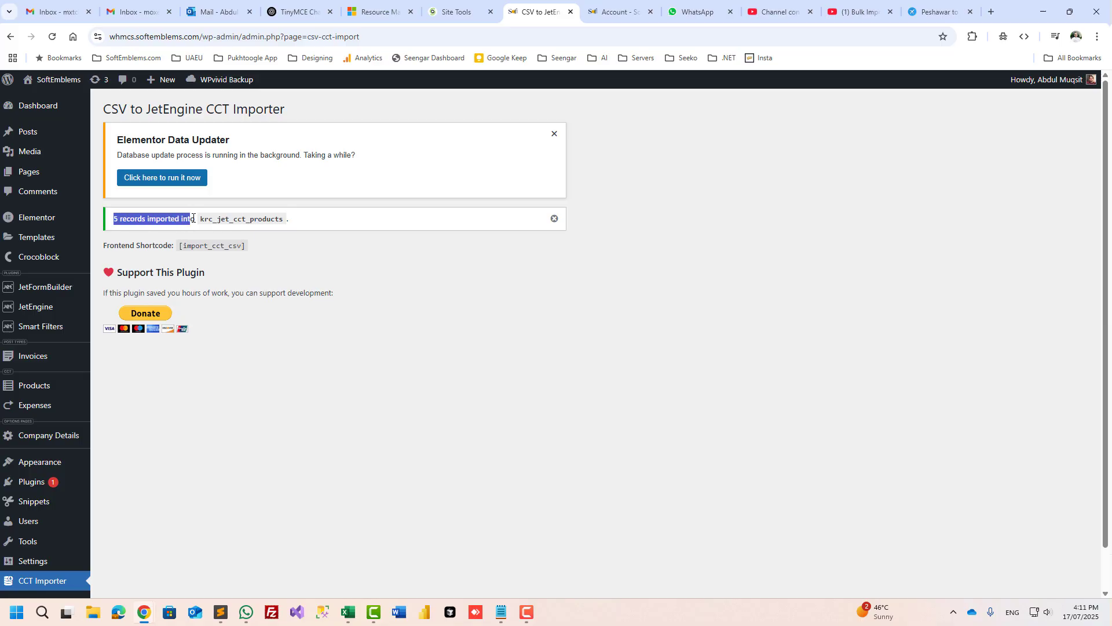
Check the Peach row in the products spreadsheet, then return to the importer page
left_click(354, 619)
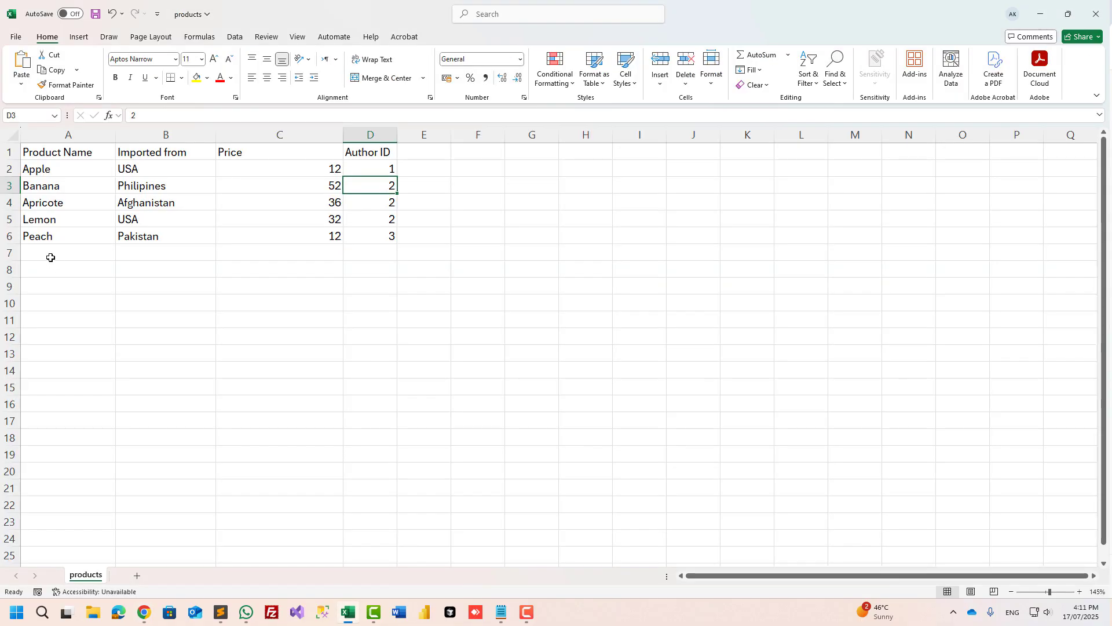
left_click(8, 235)
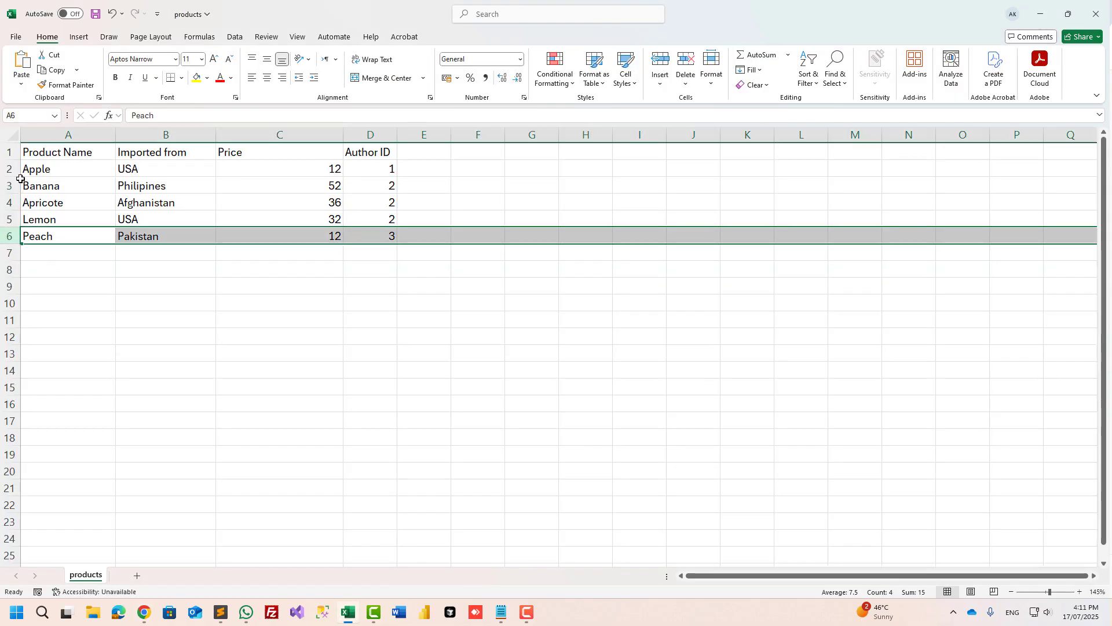
left_click(353, 621)
left_click(280, 418)
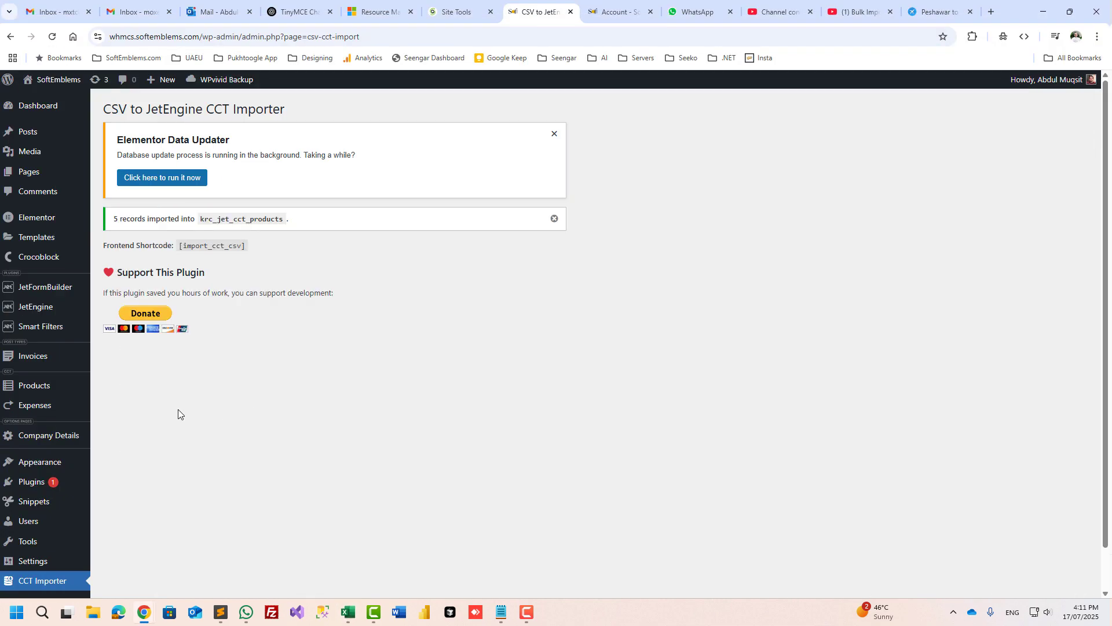
Open Products item 5 for editing to confirm Peach, Pakistan and price 12
left_click(47, 388)
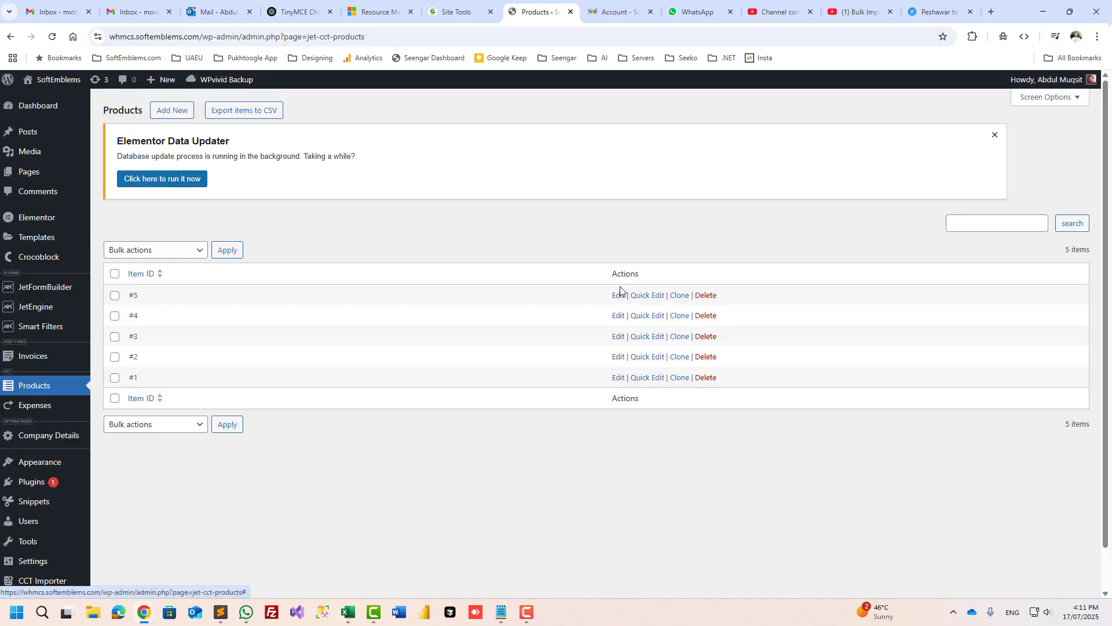
left_click(618, 296)
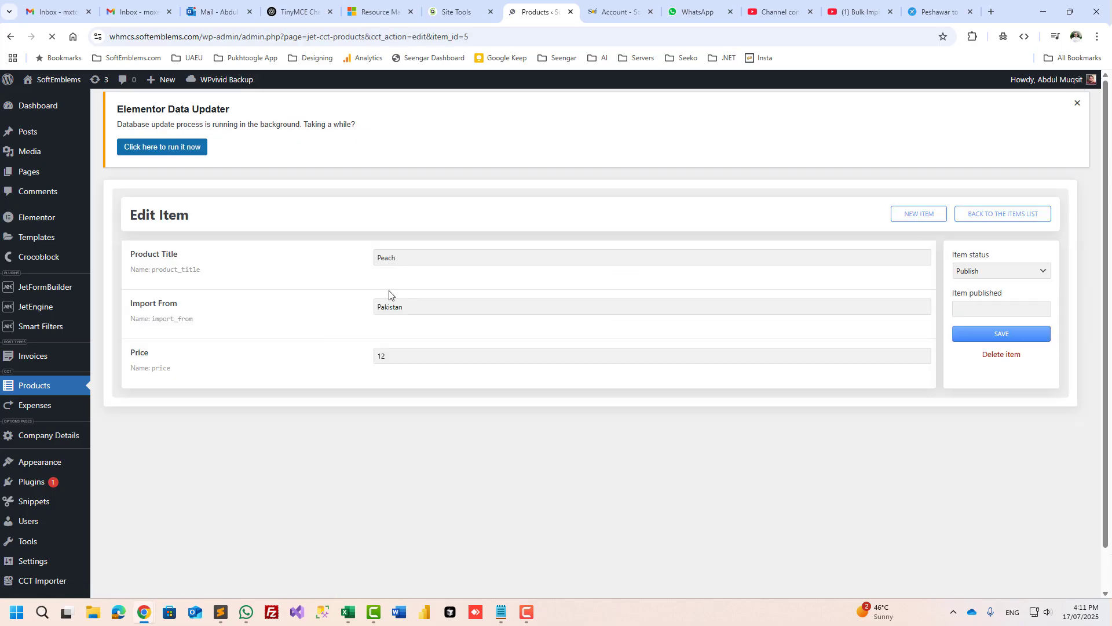
key("Tab")
key("Tab")
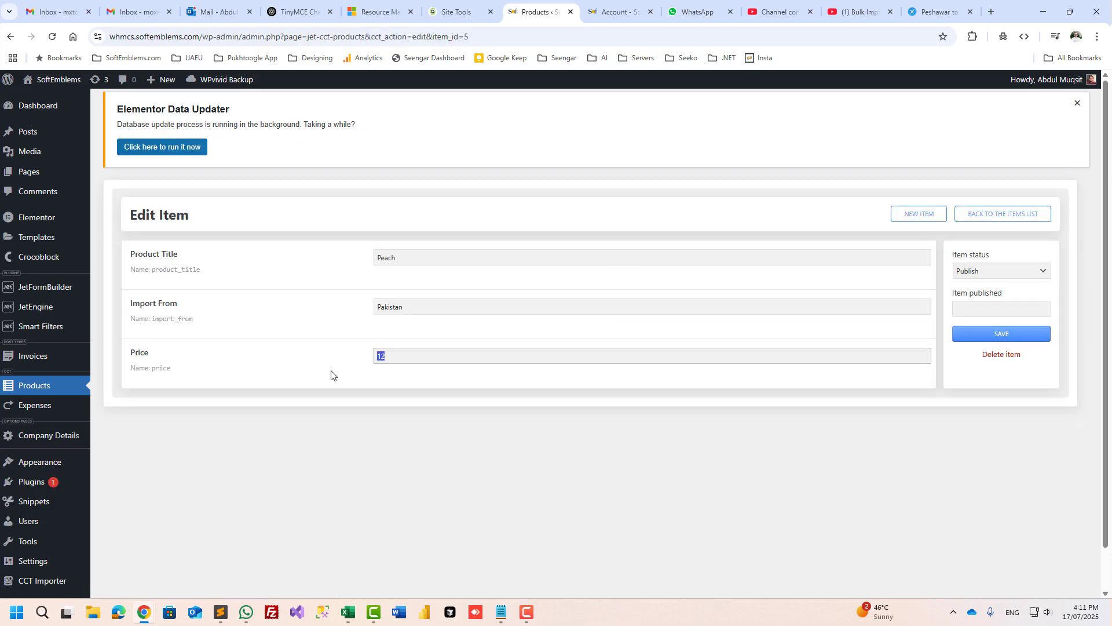
left_click(604, 14)
left_click(531, 15)
mouse_move(40, 238)
middle_click(111, 241)
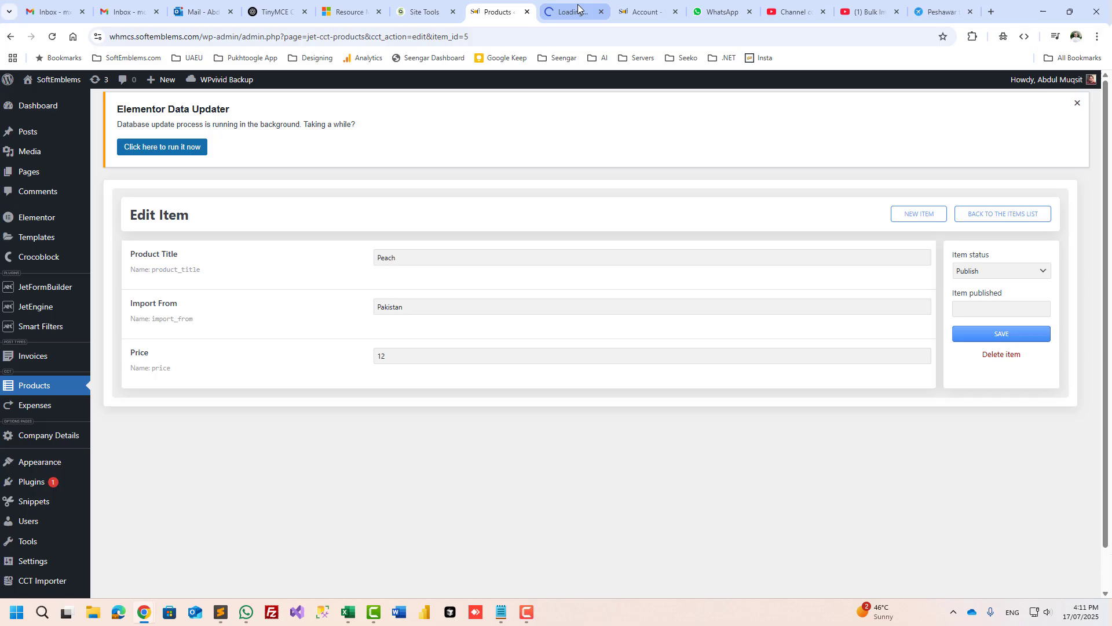
Create a new Page-type Elementor template named Settings
left_click(578, 8)
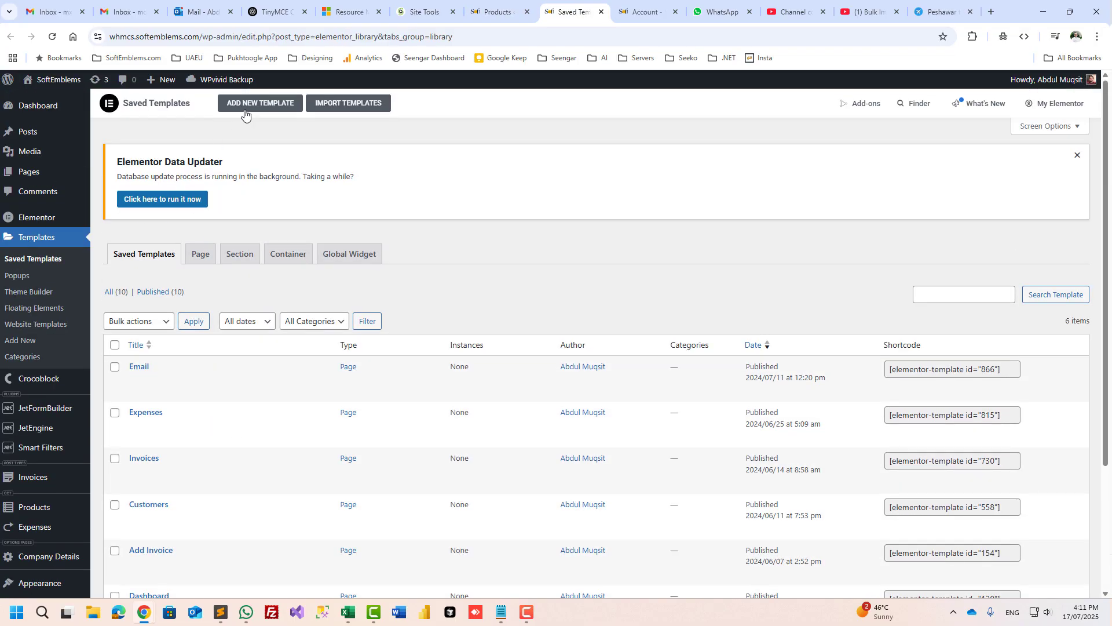
left_click(246, 110)
left_click(586, 325)
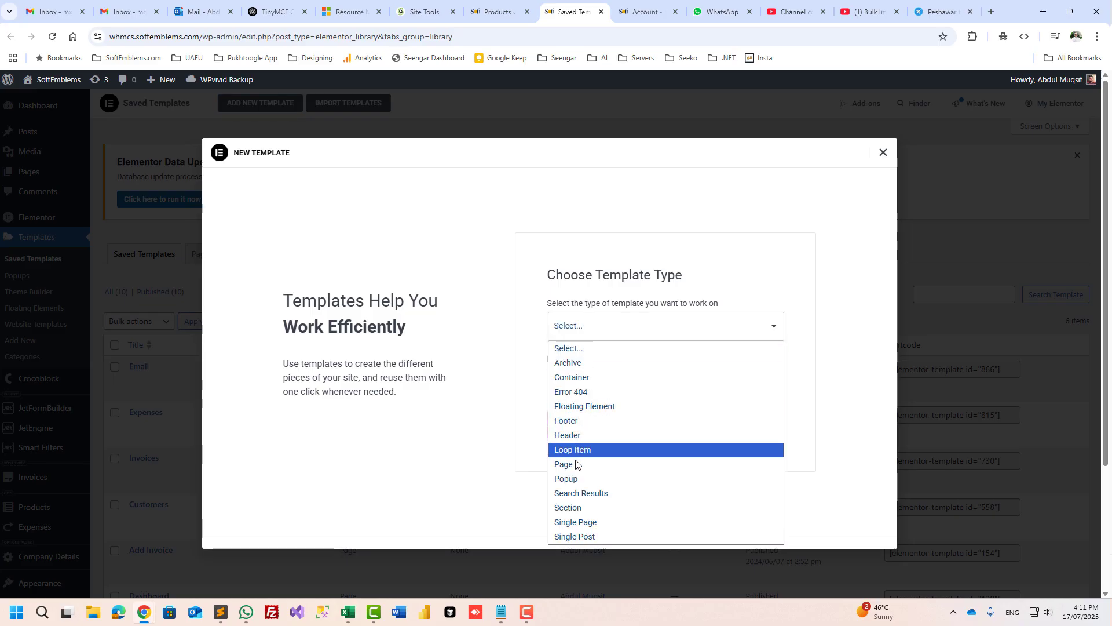
left_click(566, 464)
left_click(591, 385)
type("Settings")
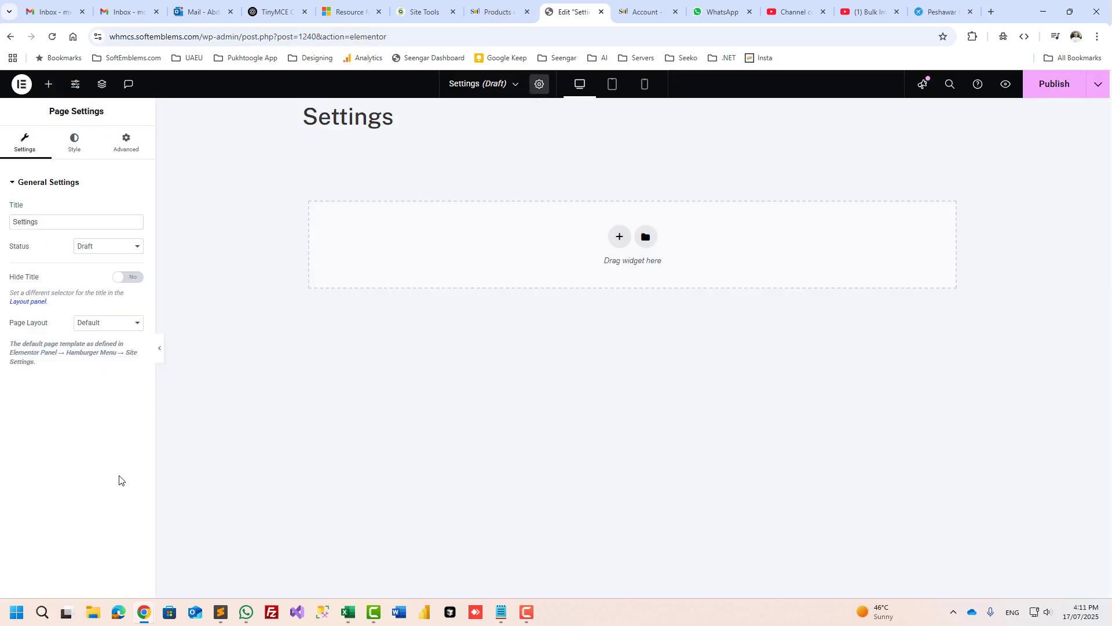
Hide the page title and add a single-column Flexbox container holding a Shortcode widget
left_click(128, 280)
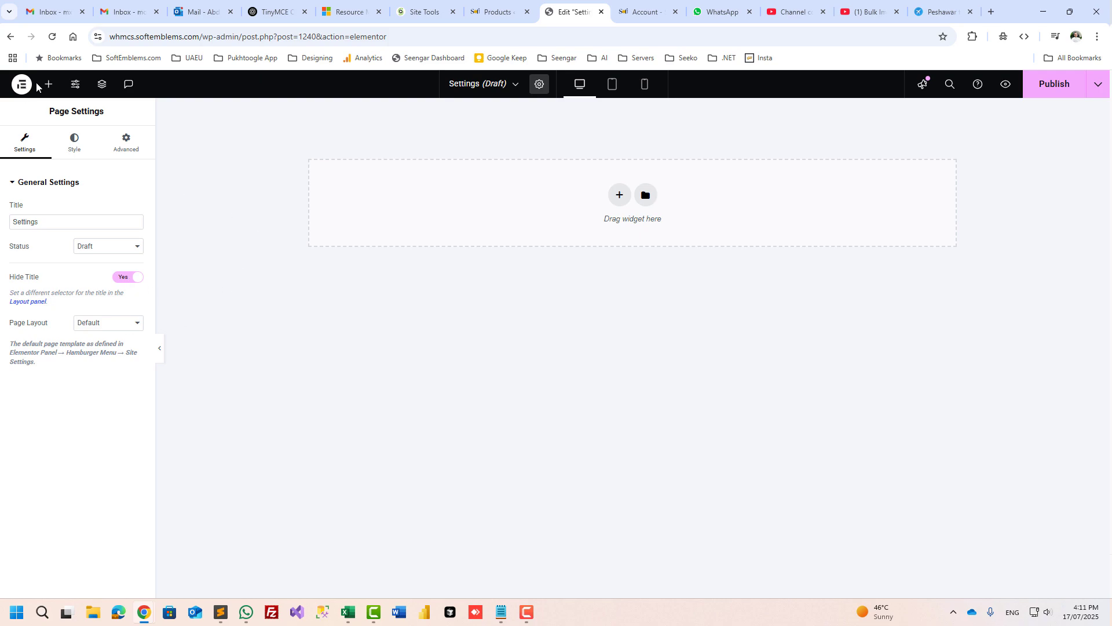
left_click(619, 195)
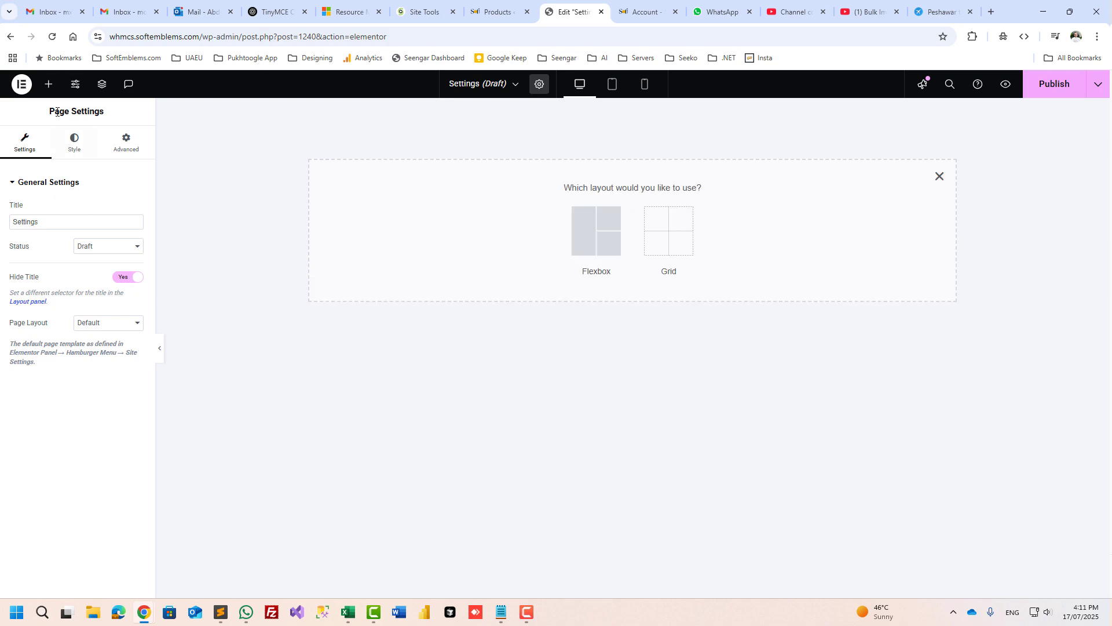
left_click(580, 232)
left_click(485, 235)
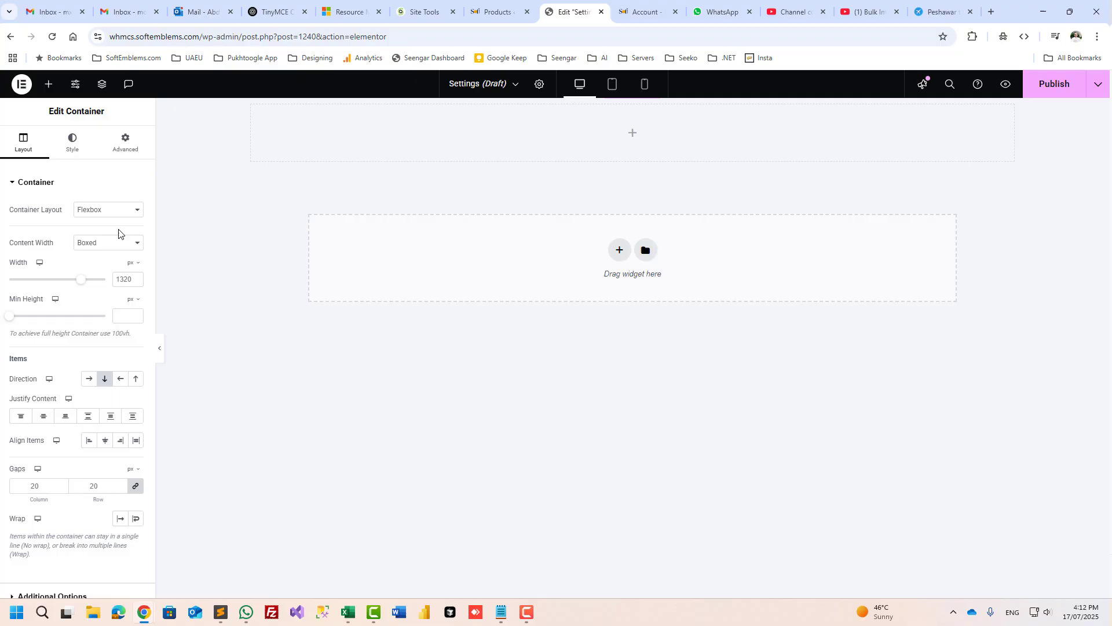
left_click(48, 84)
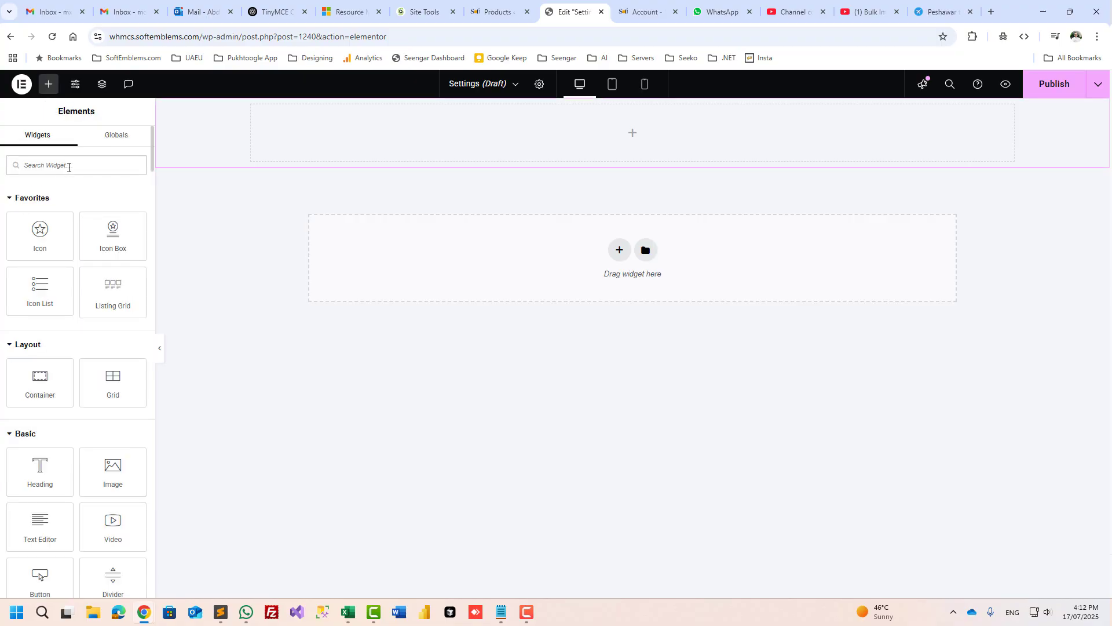
type("sho")
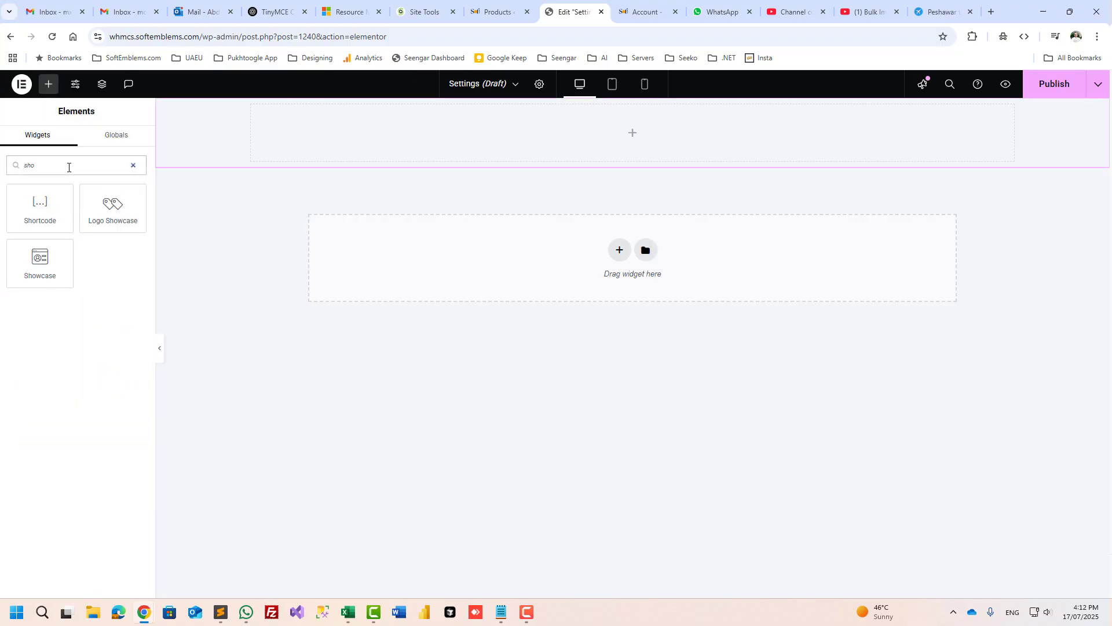
left_click(47, 207)
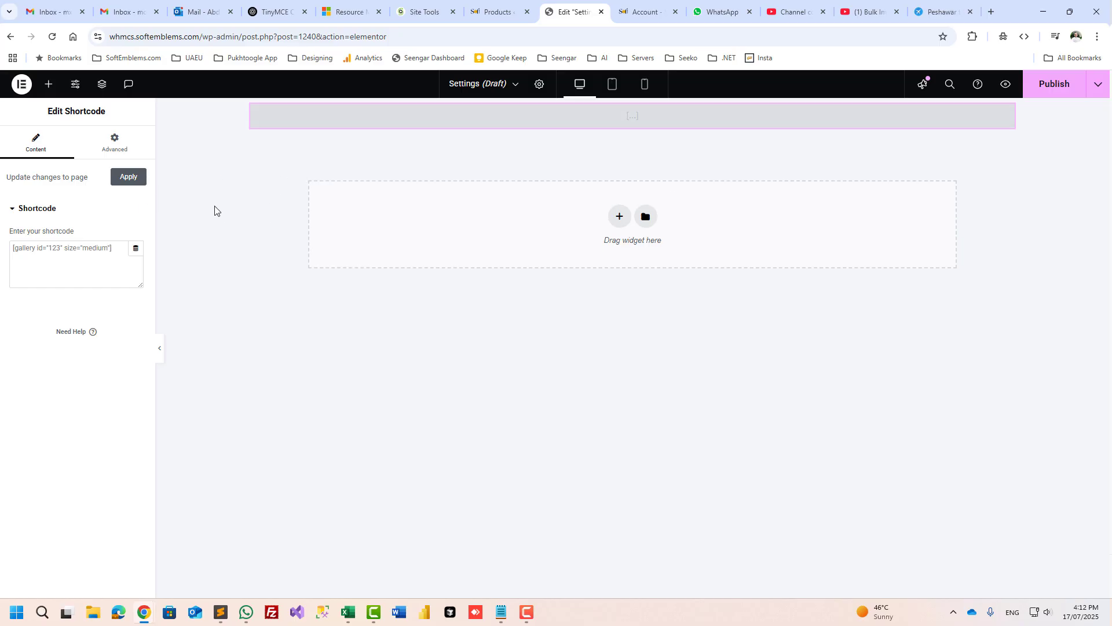
Copy the [import_cct_csv] shortcode from the CCT Importer page into the Shortcode widget
left_click(486, 11)
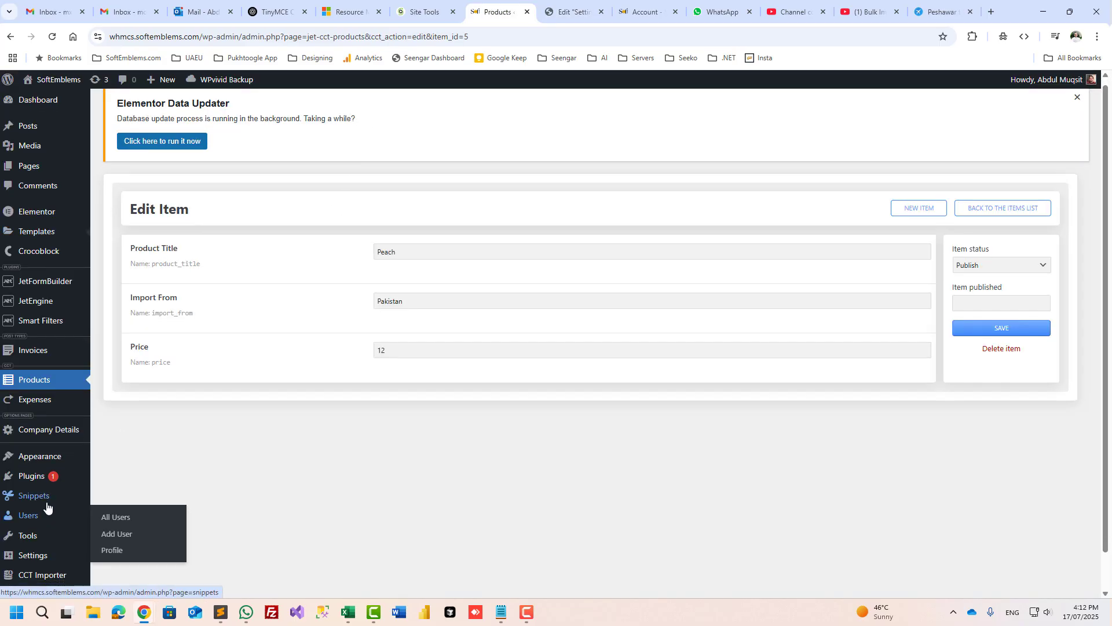
left_click(40, 575)
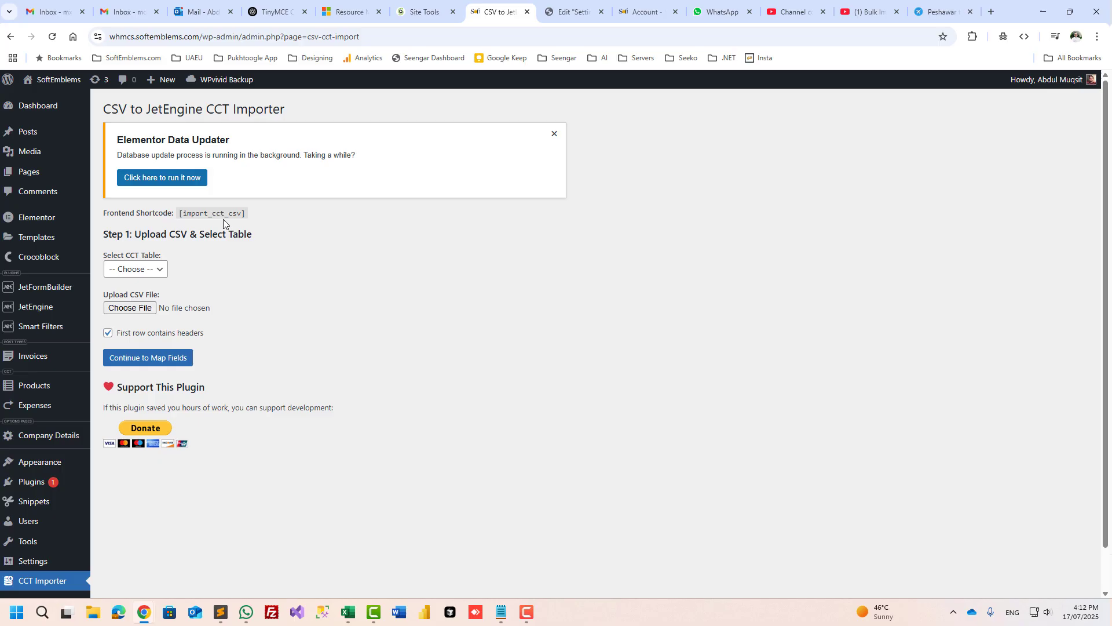
left_click_drag(178, 215, 257, 214)
key("ctrl+c")
left_click(589, 4)
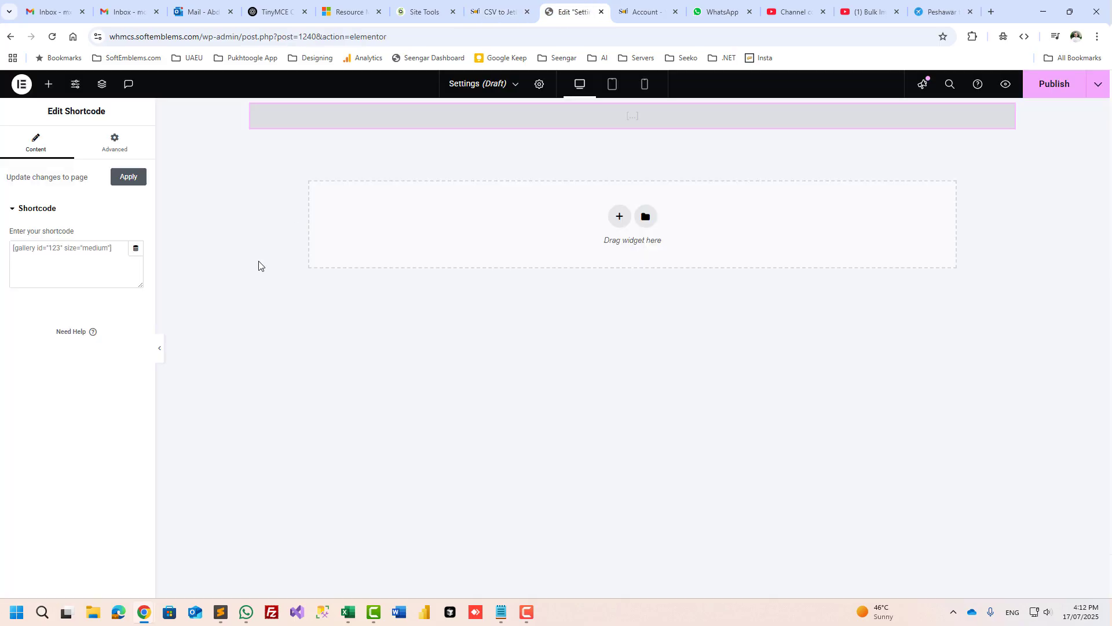
left_click(65, 273)
key("ctrl+v")
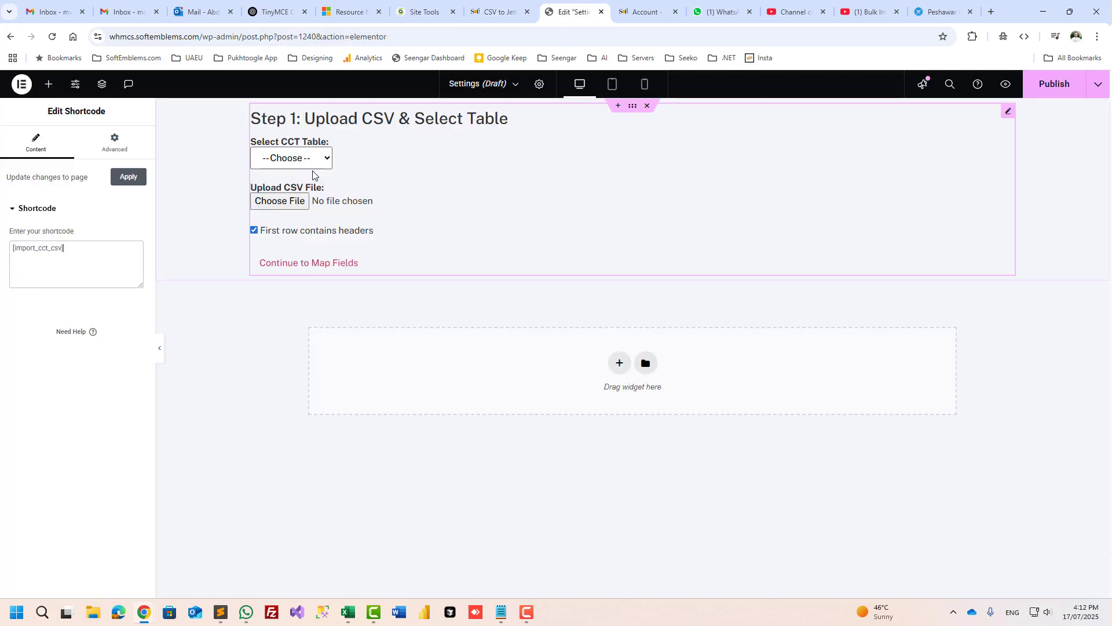
Add an 'Import CCT' heading above the import form and publish the Settings template
left_click(49, 84)
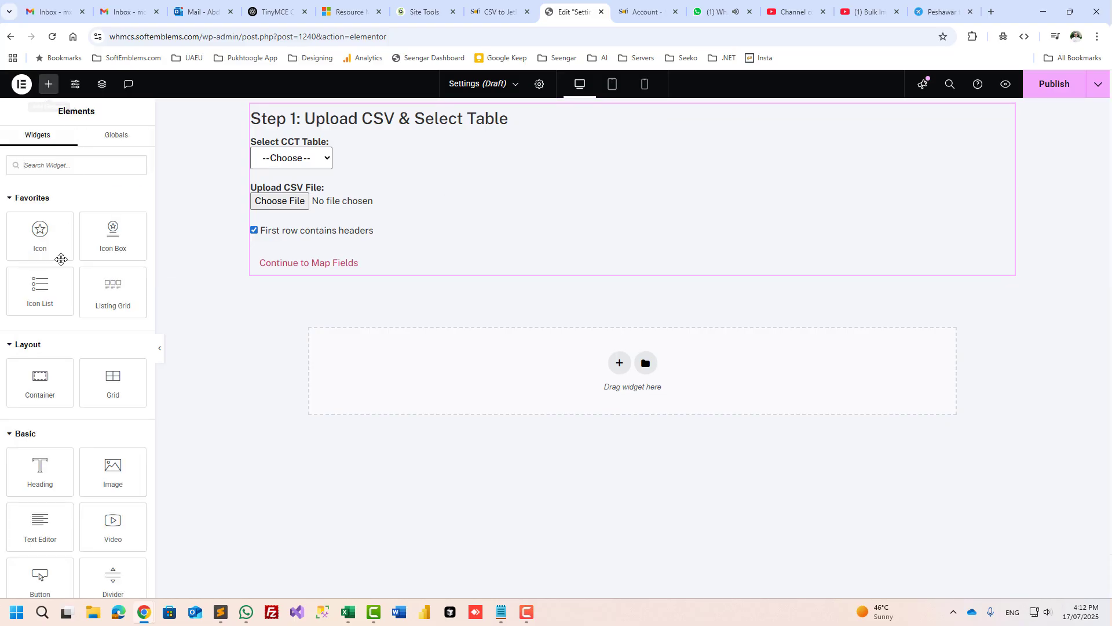
left_click_drag(40, 466, 324, 116)
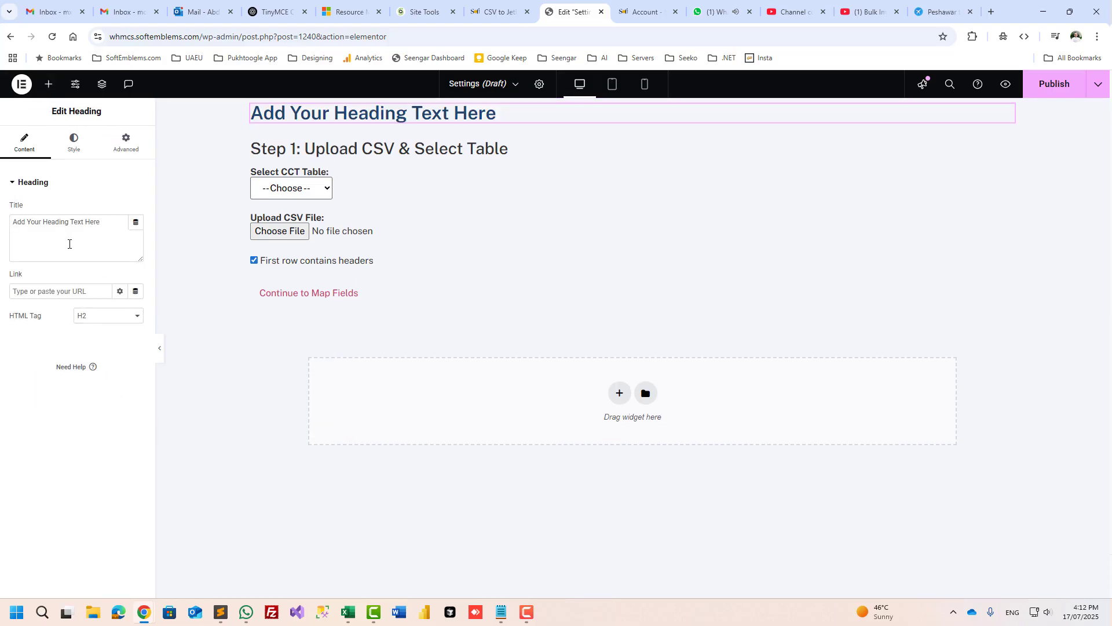
triple_click(62, 231)
type("Import CCT")
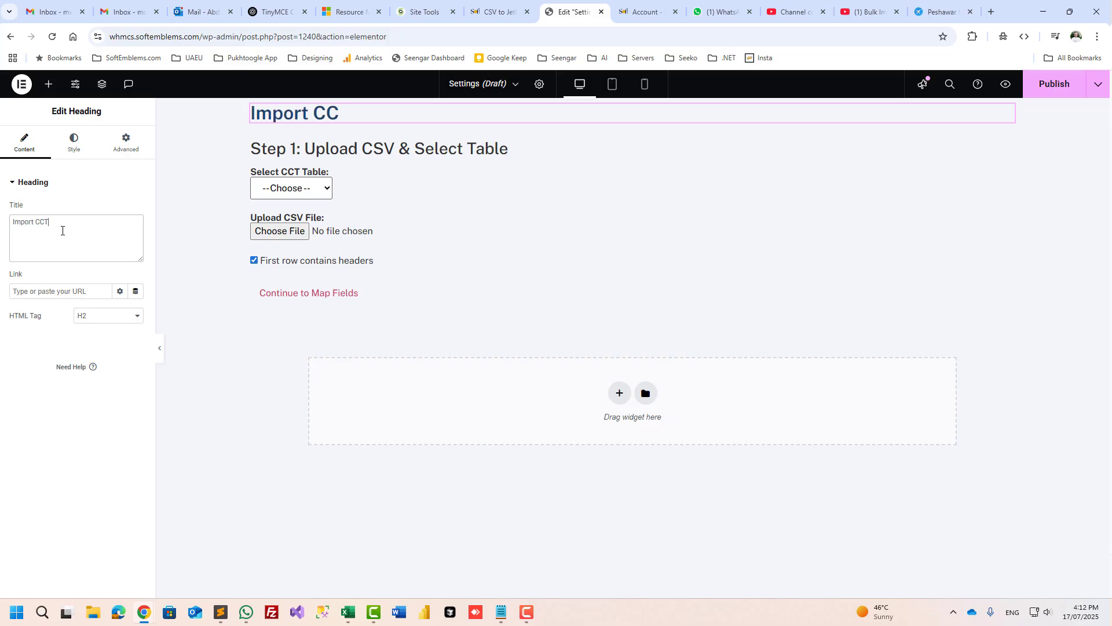
left_click(1041, 92)
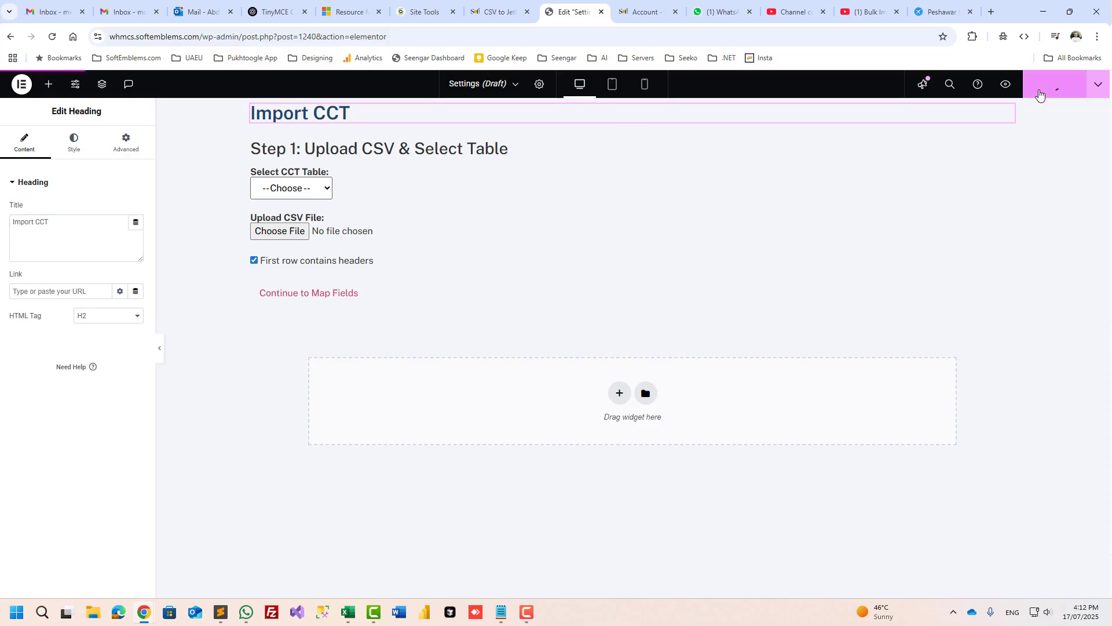
left_click(499, 11)
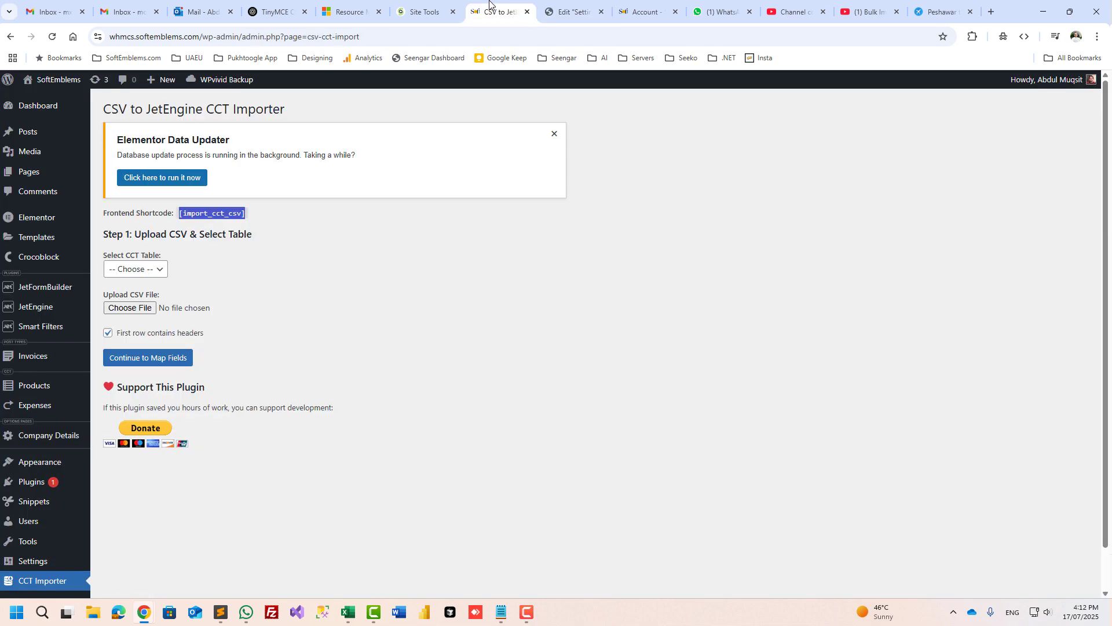
mouse_move(34, 307)
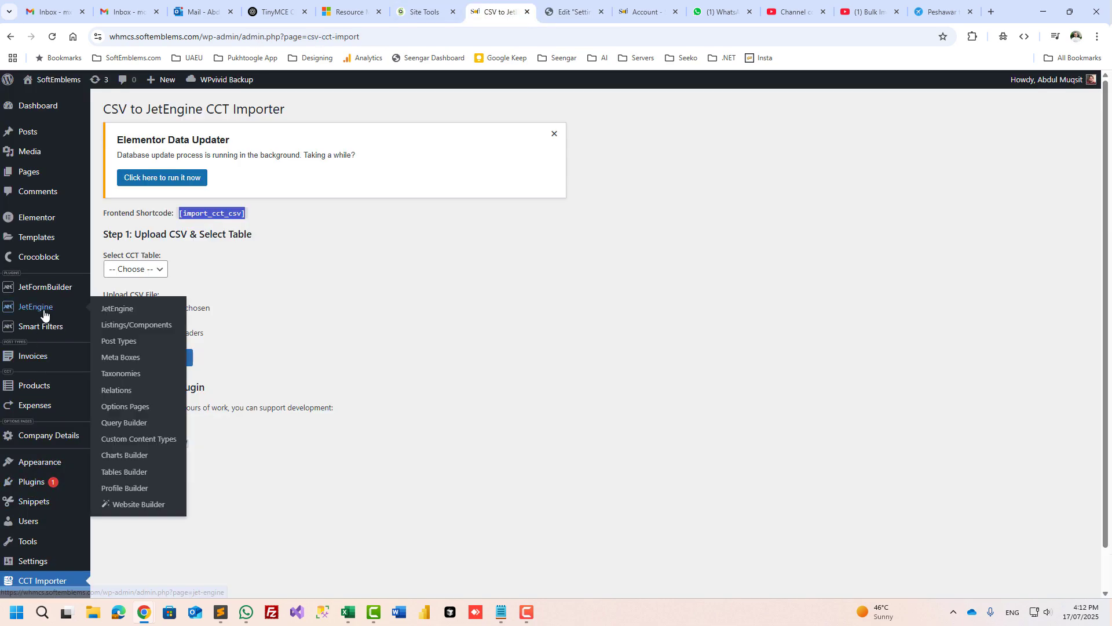
left_click(136, 488)
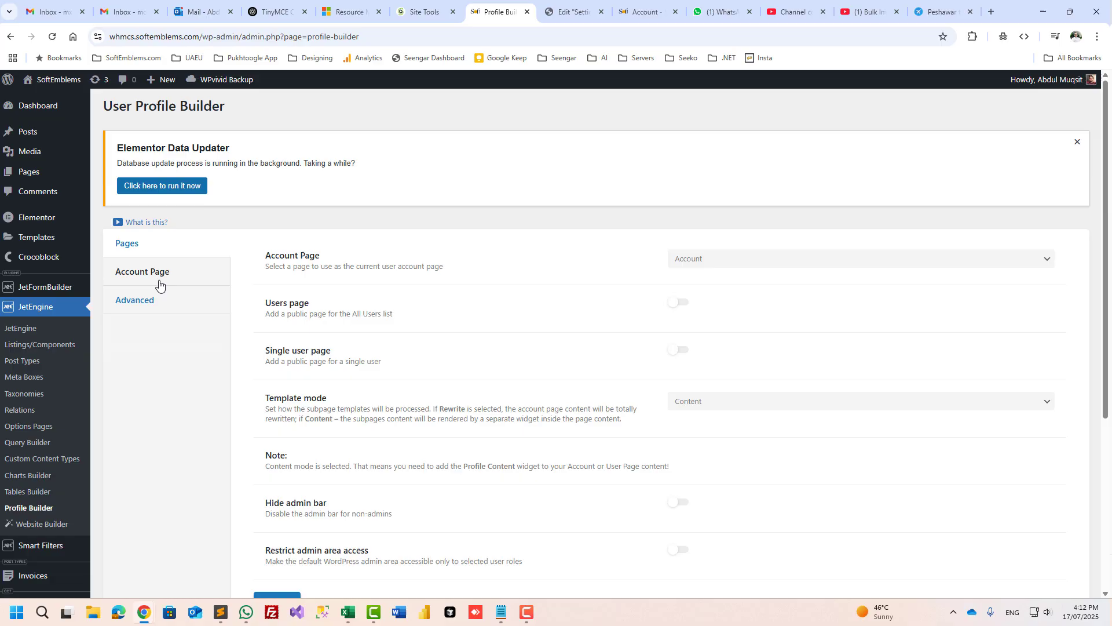
left_click(174, 278)
scroll(463, 303, "down", 7)
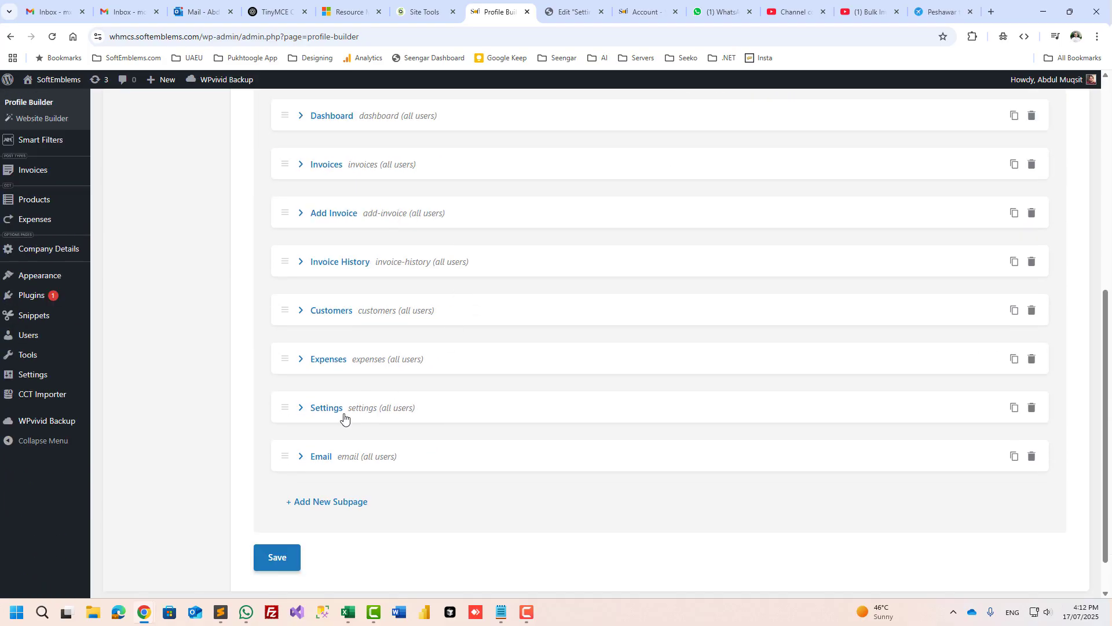
left_click(370, 408)
scroll(592, 375, "down", 3)
Assign the Settings (Elementor Template) to the subpage via 'sett' search and save
left_click(711, 366)
type("sett")
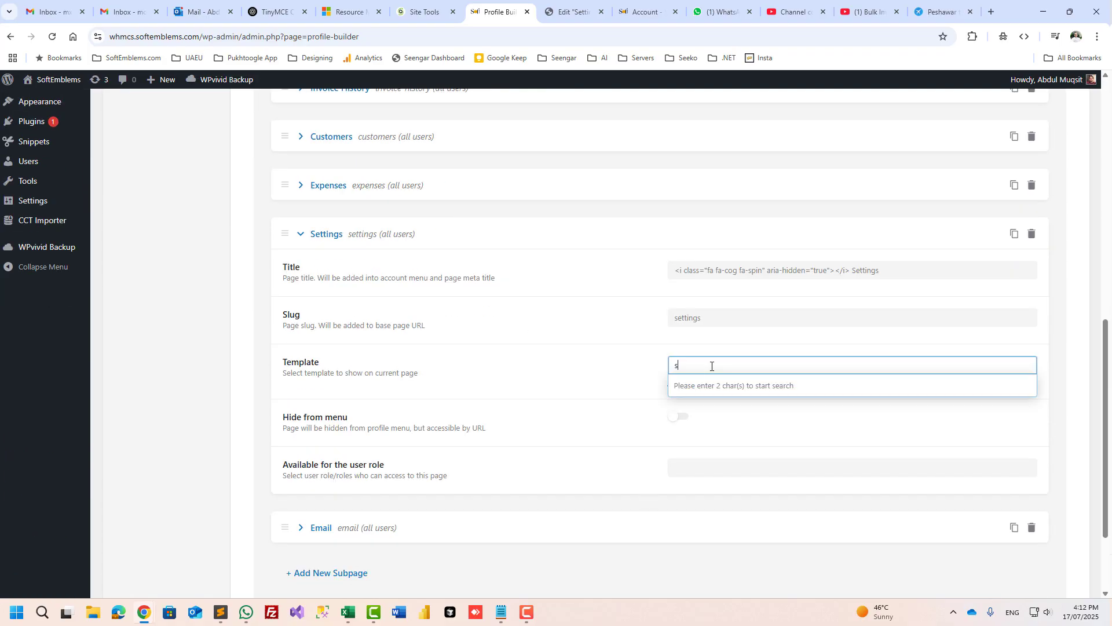
left_click(722, 389)
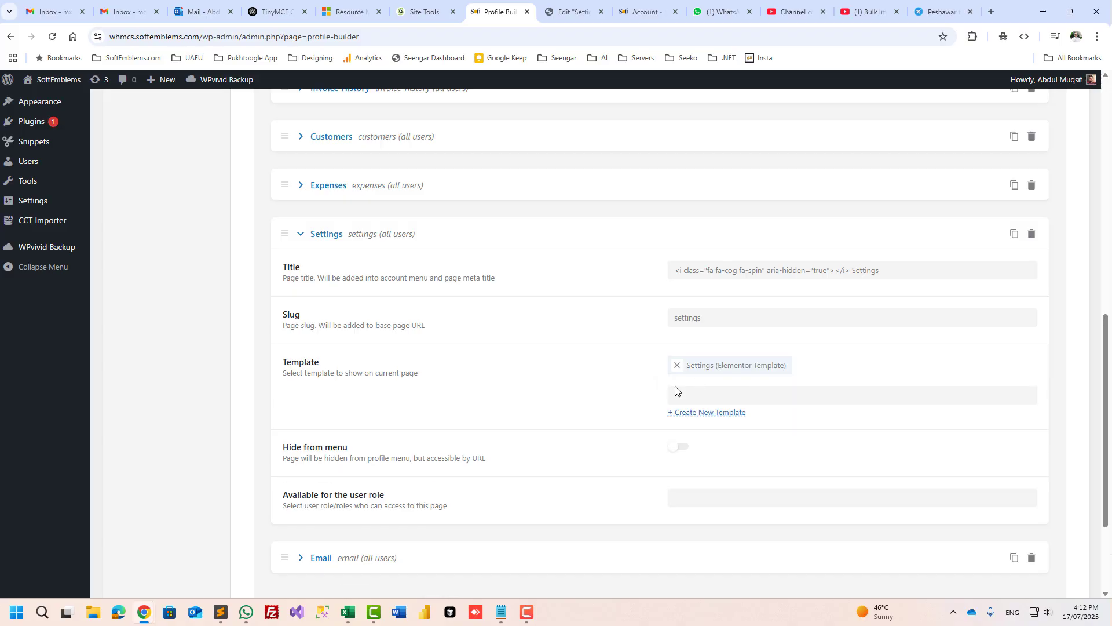
scroll(482, 355, "down", 3)
left_click(277, 520)
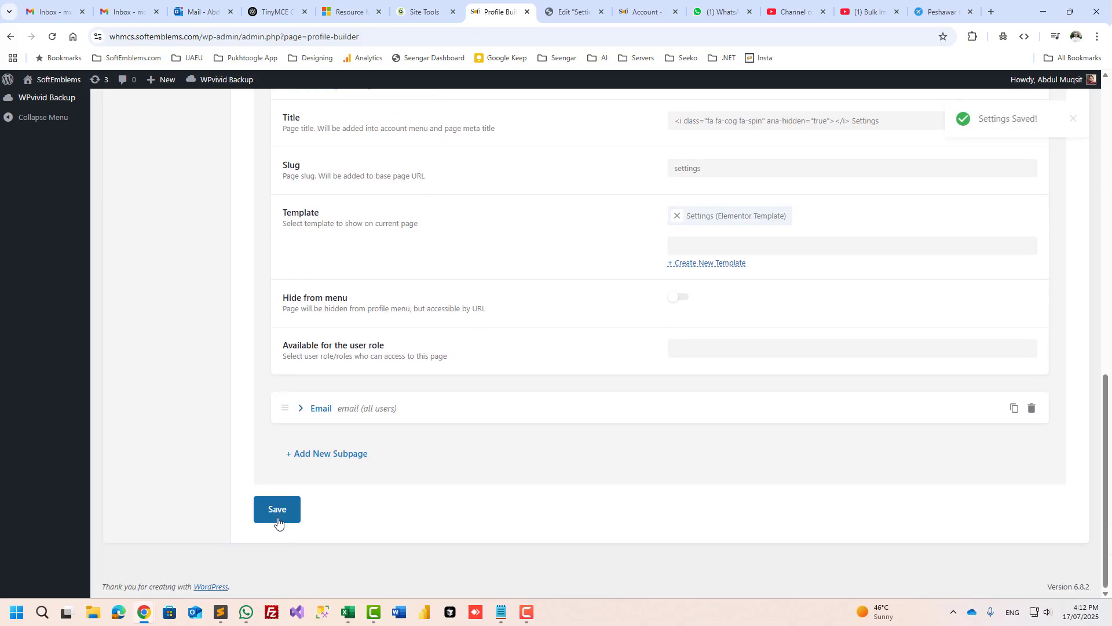
Reload the front-end account Settings page to verify the Import CCT heading and CSV form
left_click(635, 13)
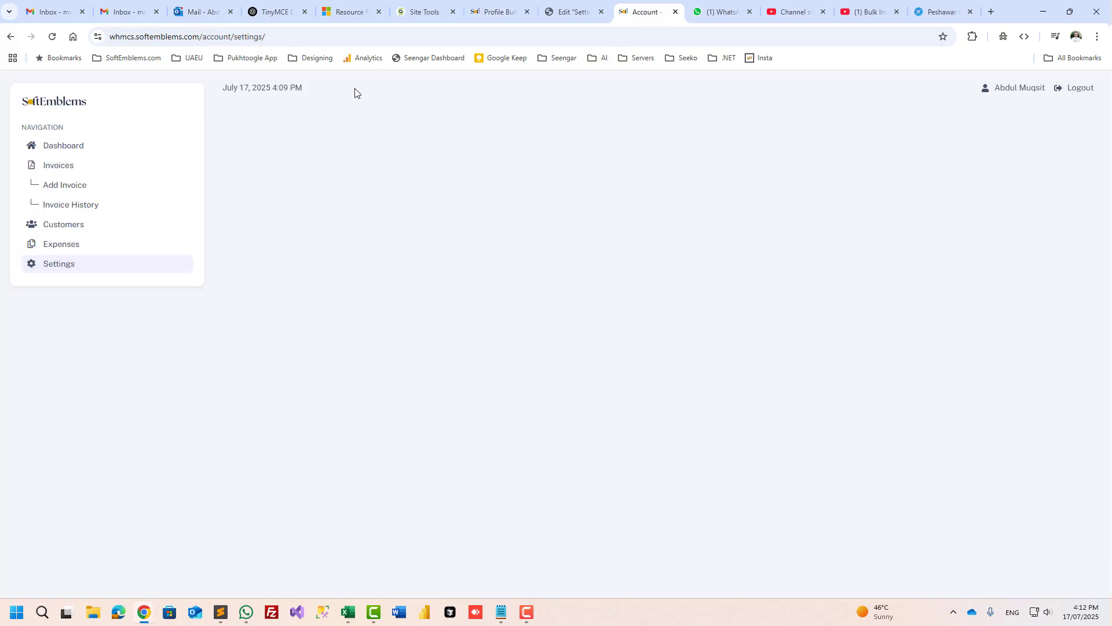
left_click(53, 270)
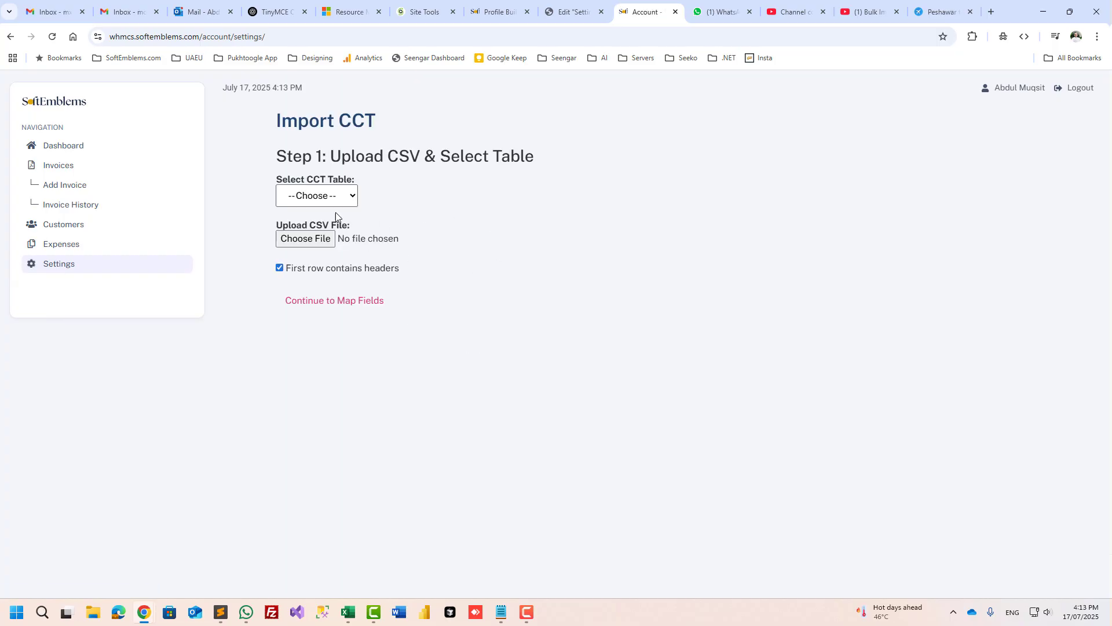